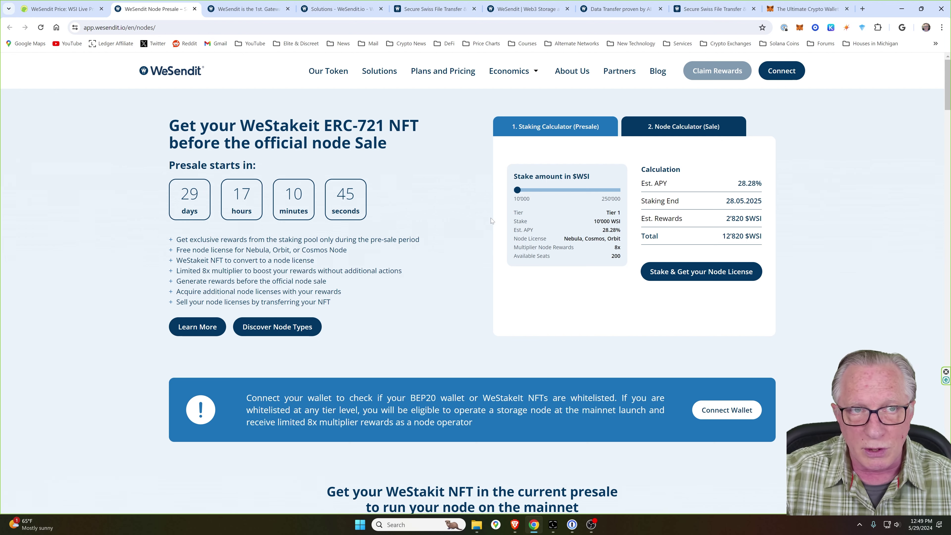
# Browse the WeSendit home, Solutions and Plans and Pricing pages, ending on the Basic/Pro/Business tiers
pyautogui.click(255, 10)
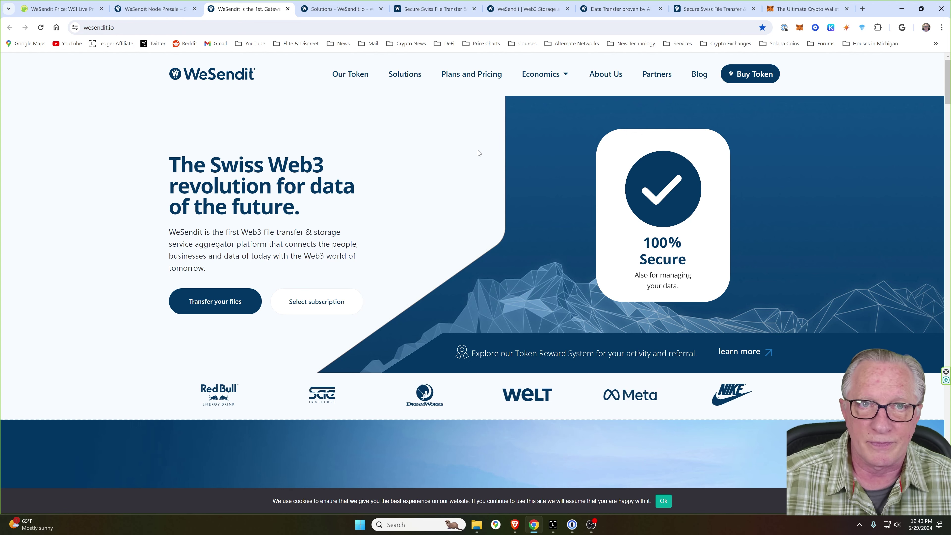
pyautogui.hotkey('ctrl', 'Tab')
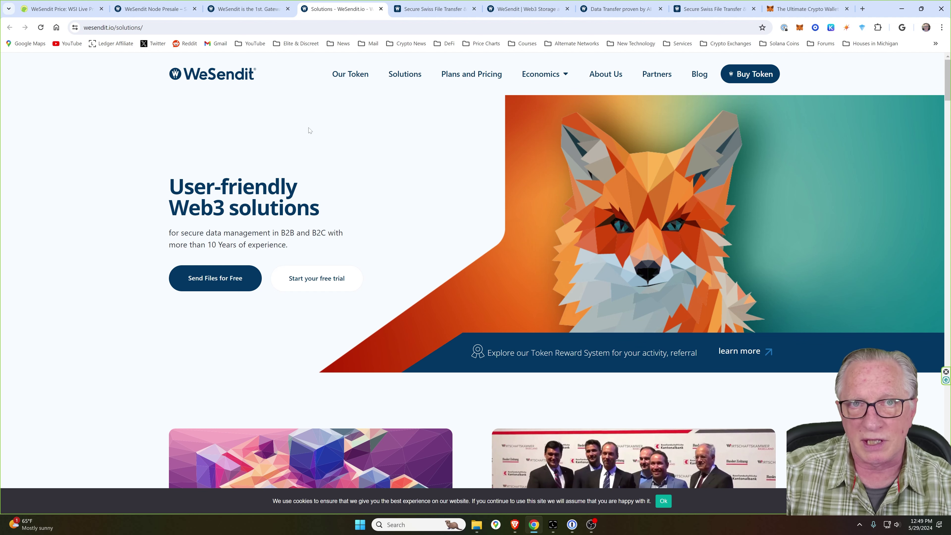
pyautogui.hotkey('ctrl', 'Tab')
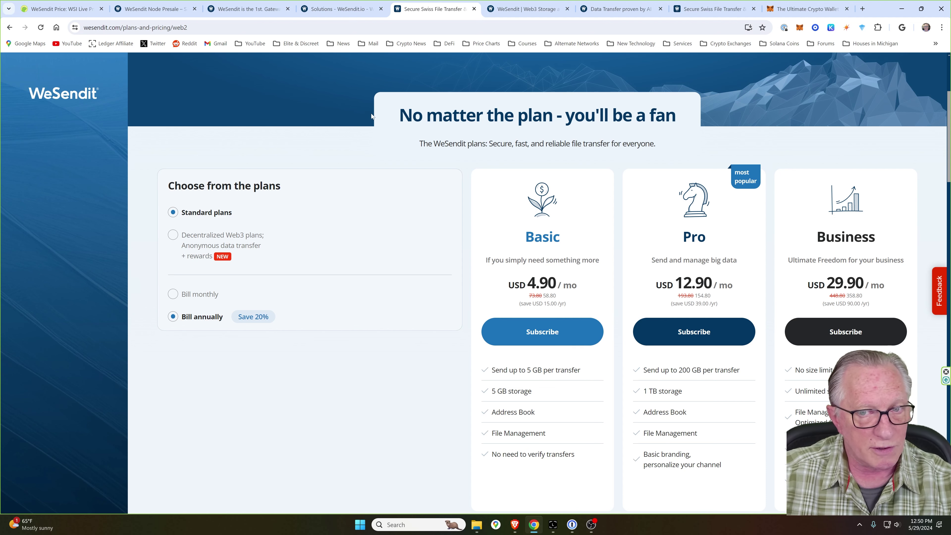
# Show the Decentralized Web3 plans and their WSI-holding discount ranks
pyautogui.click(253, 250)
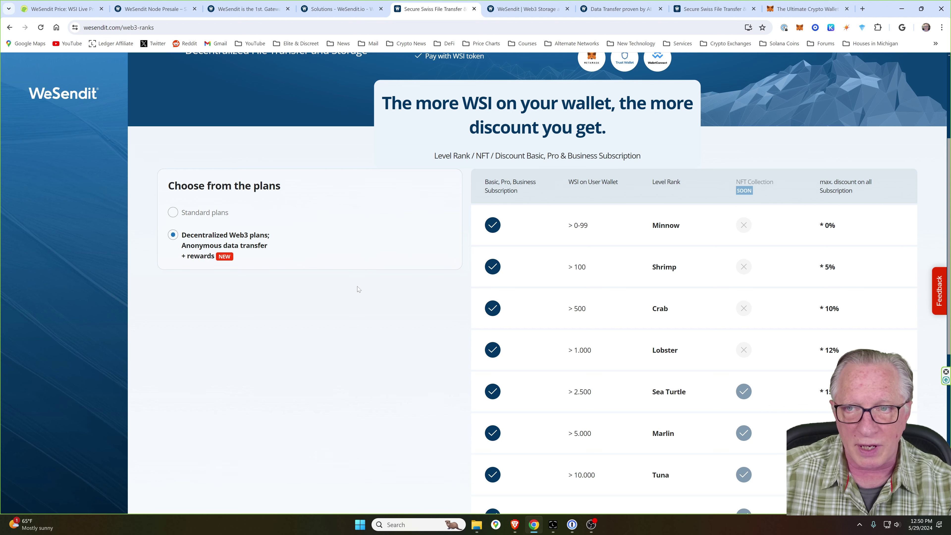
pyautogui.scroll(2, 355, 289)
pyautogui.scroll(2, 311, 316)
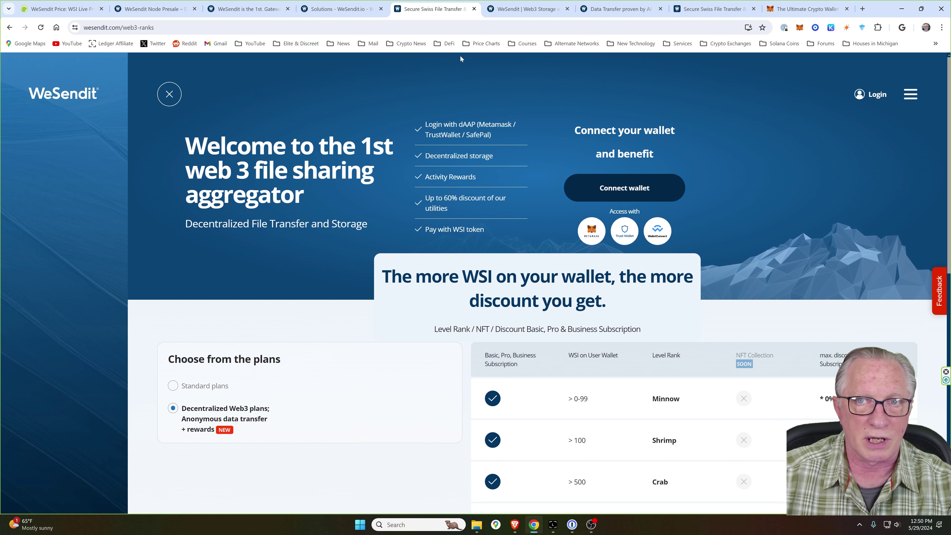
# Cycle through the Web3 storage, AI data-transfer and file upload pages, then return to Node Presale
pyautogui.hotkey('ctrl', 'Tab')
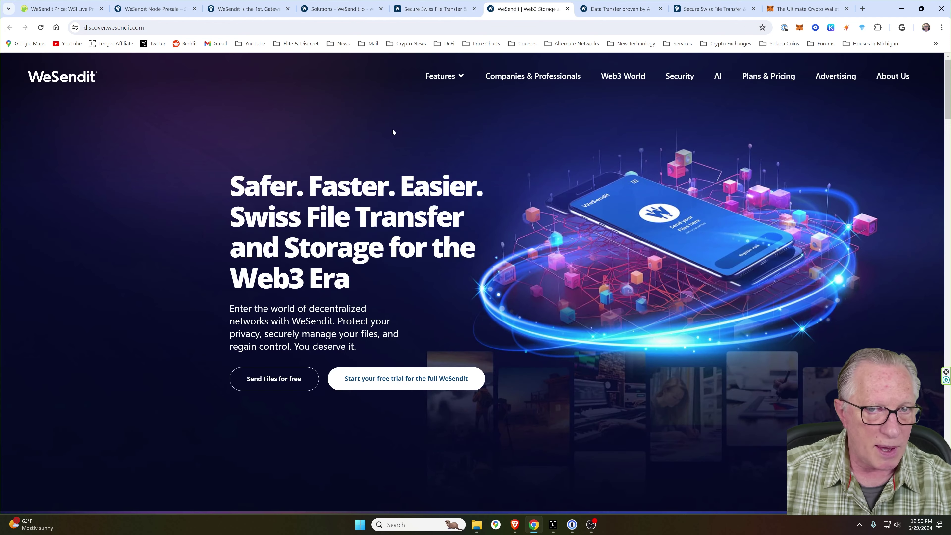
pyautogui.hotkey('ctrl', 'Tab')
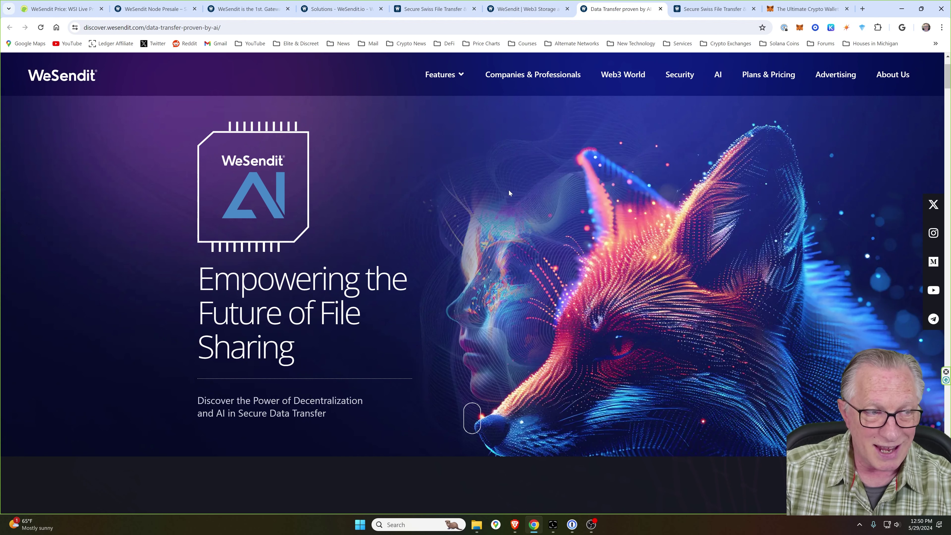
pyautogui.hotkey('ctrl', 'Tab')
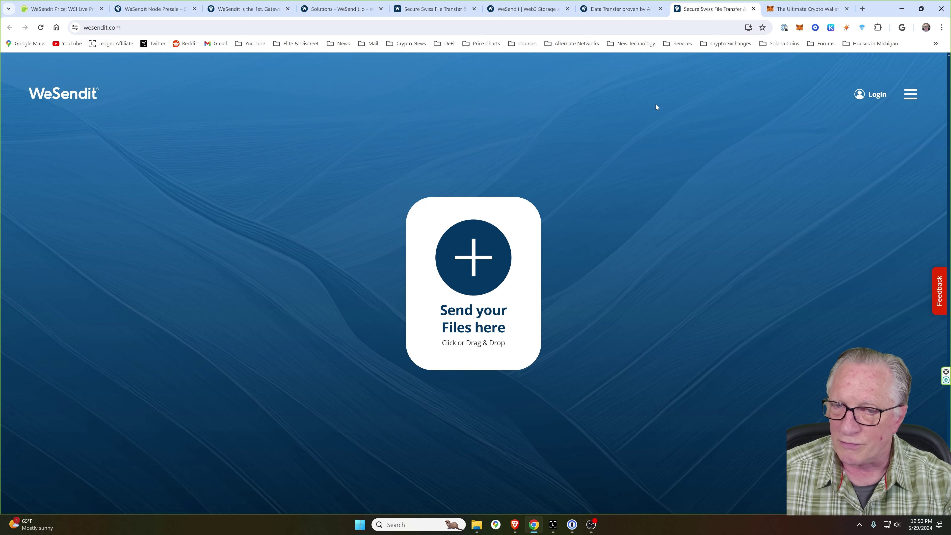
pyautogui.hotkey('ctrl', '2')
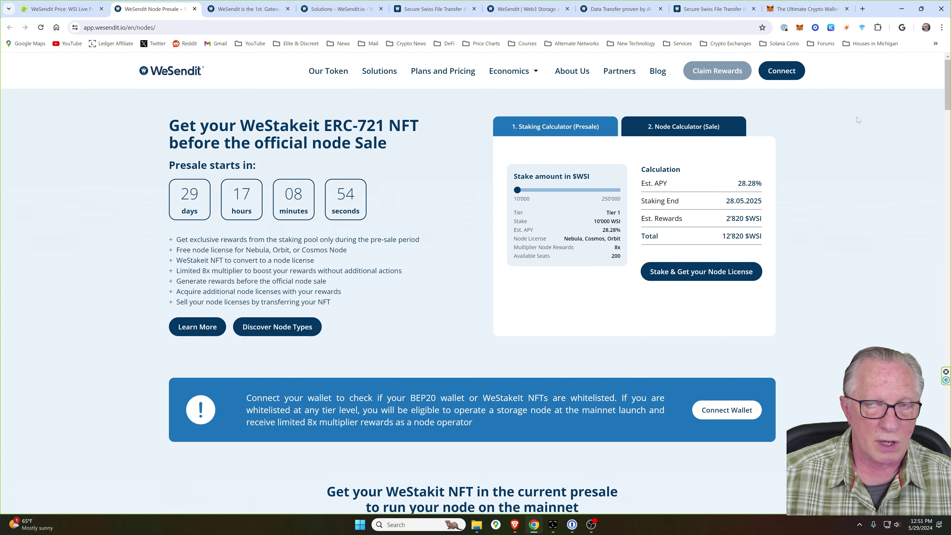
# Switch to the 'The Ultimate Crypto Wallet' MetaMask website tab
pyautogui.click(807, 8)
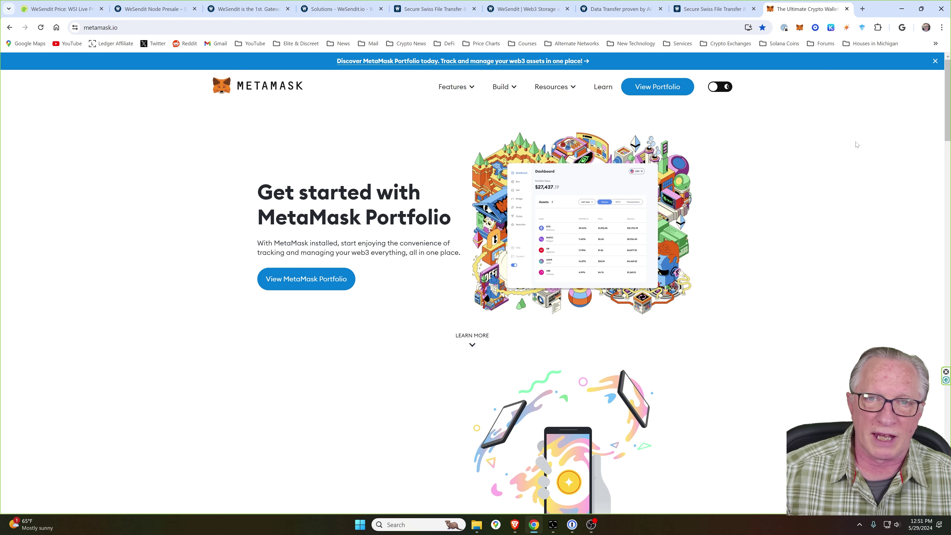
# Expand the MetaMask extension into a full tab showing 0.0026 ETH on Ethereum Mainnet
pyautogui.click(800, 29)
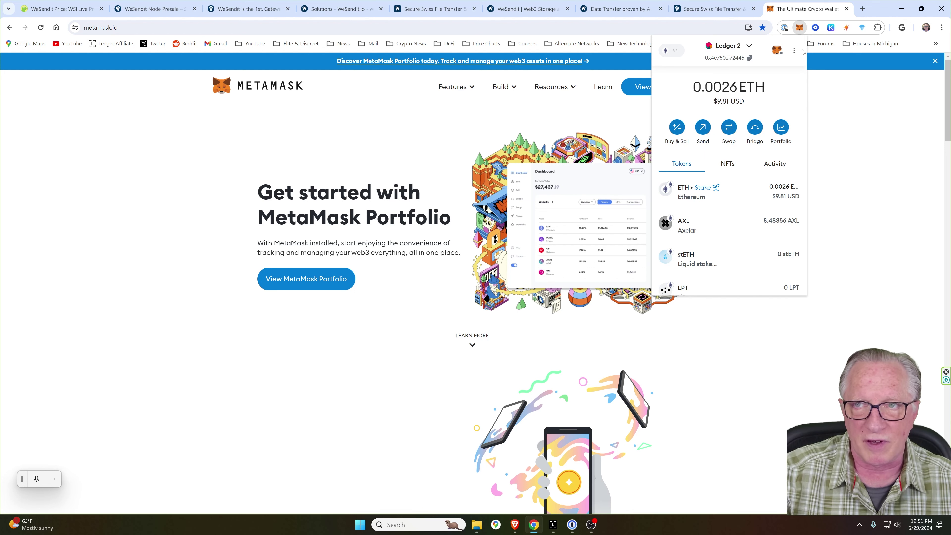
pyautogui.click(793, 51)
pyautogui.press('Escape')
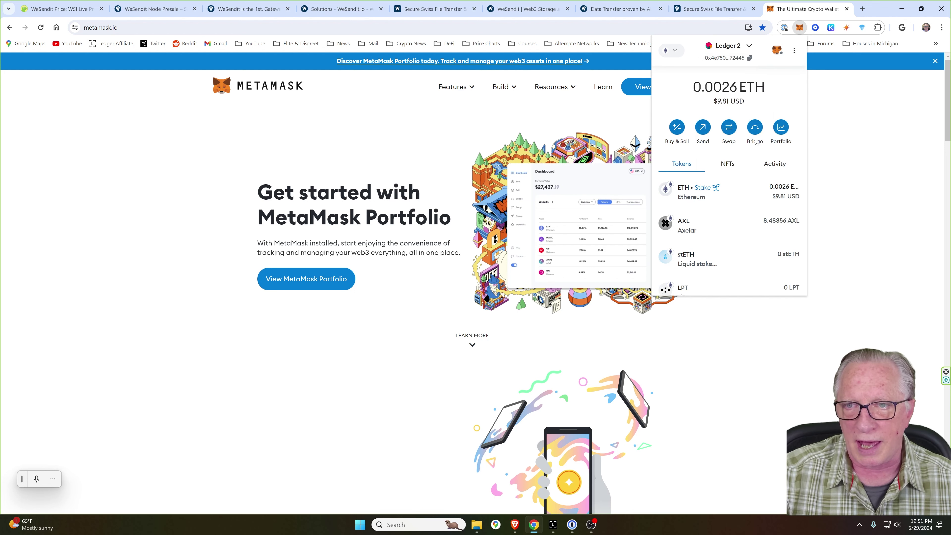
pyautogui.click(755, 130)
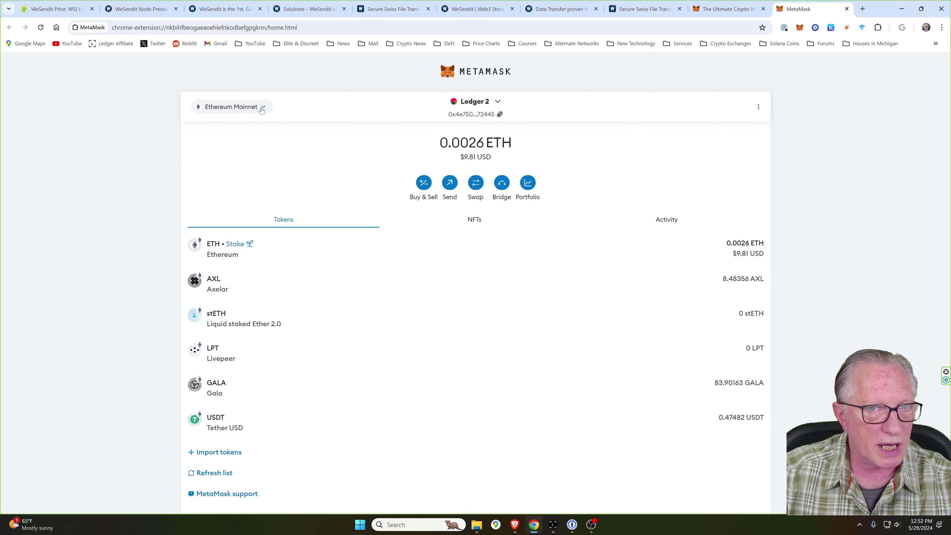
# Add BNB Chain from the popular networks list, approve it, and switch the wallet to it
pyautogui.click(262, 108)
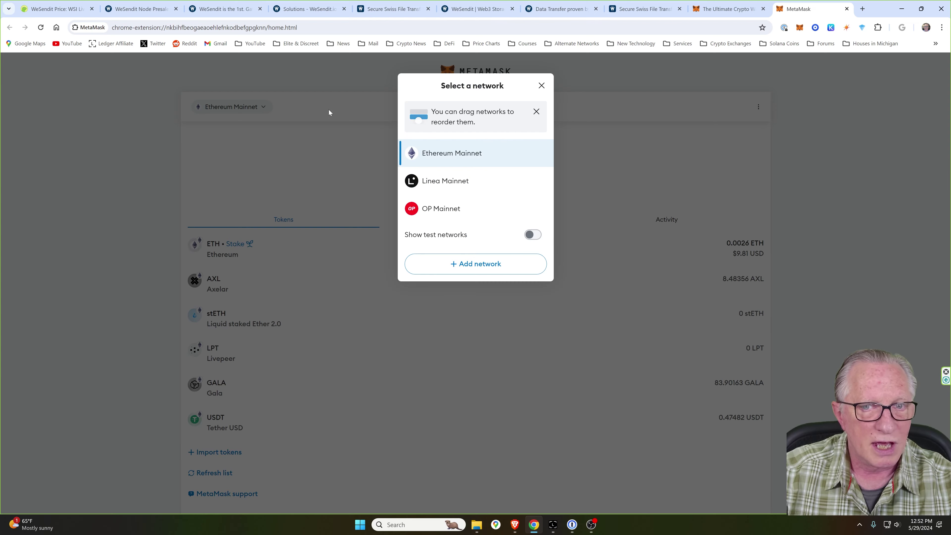
pyautogui.click(476, 263)
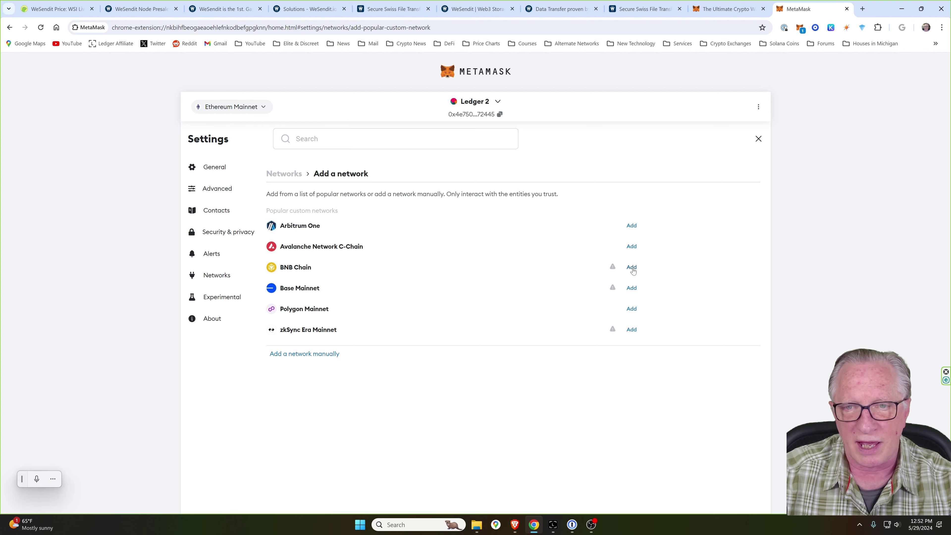
pyautogui.click(632, 267)
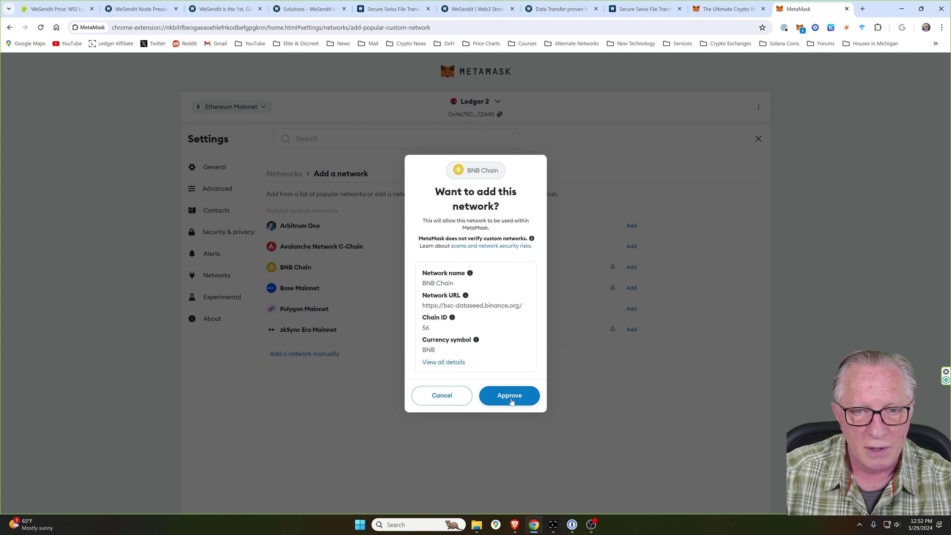
pyautogui.click(511, 401)
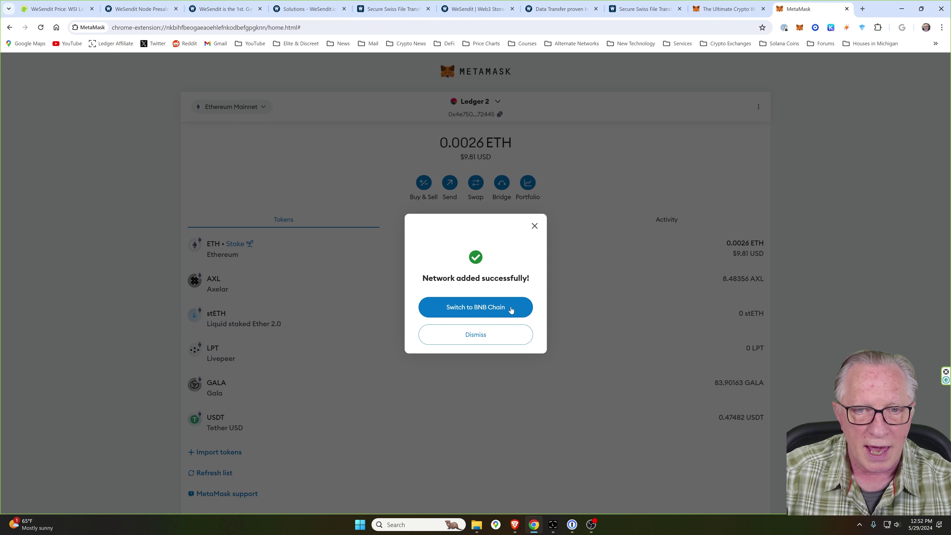
pyautogui.click(479, 307)
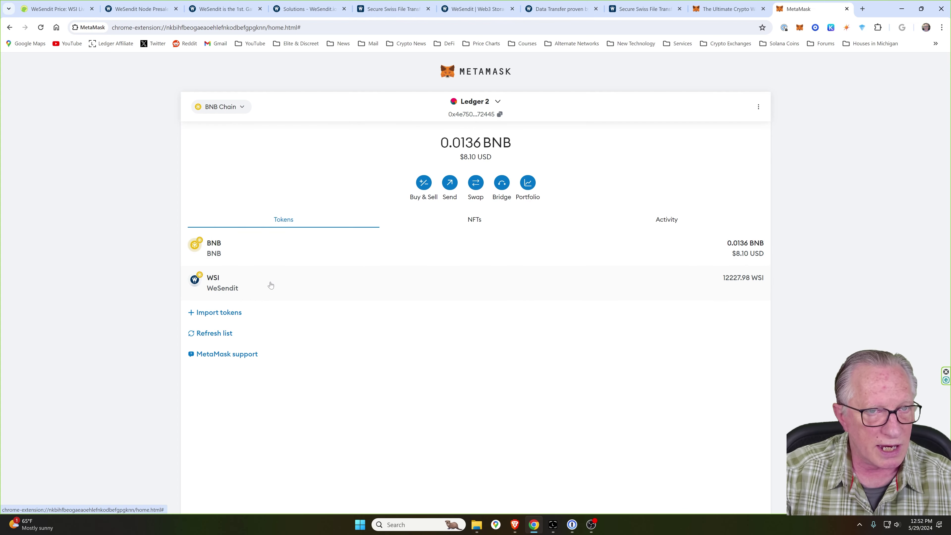
# On CoinGecko's WeSendit page, show the Markets list of exchanges trading WSI
pyautogui.hotkey('ctrl', '1')
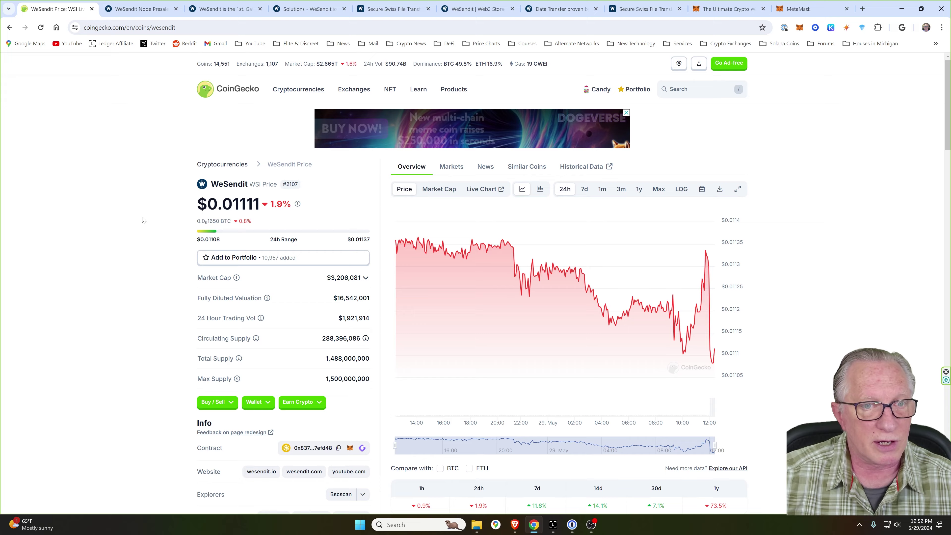
pyautogui.scroll(-3, 144, 217)
pyautogui.scroll(-2, 146, 224)
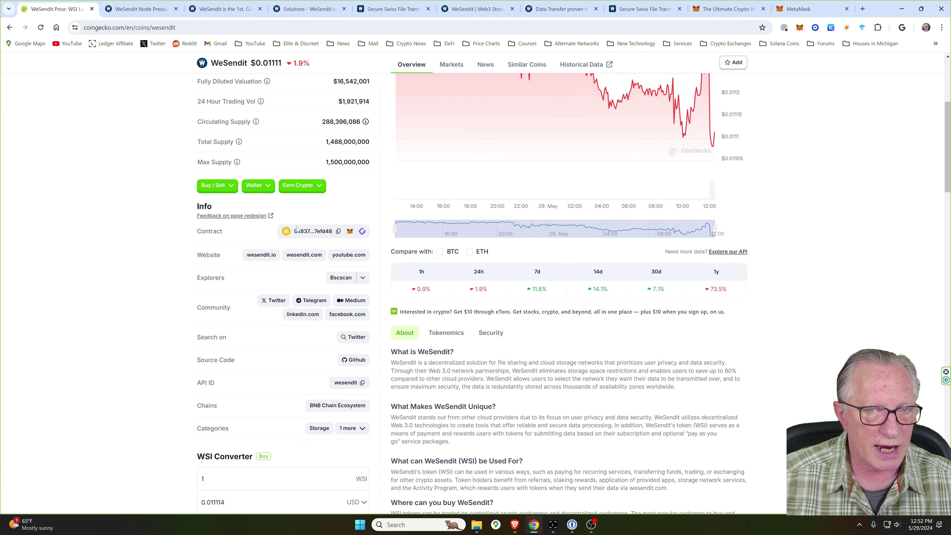
pyautogui.scroll(-4, 189, 284)
pyautogui.scroll(10, 454, 170)
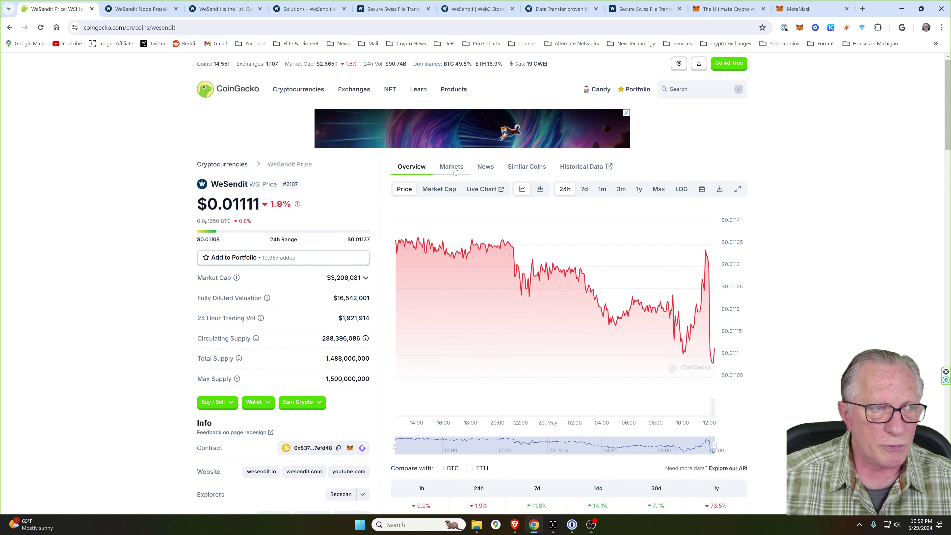
pyautogui.click(454, 170)
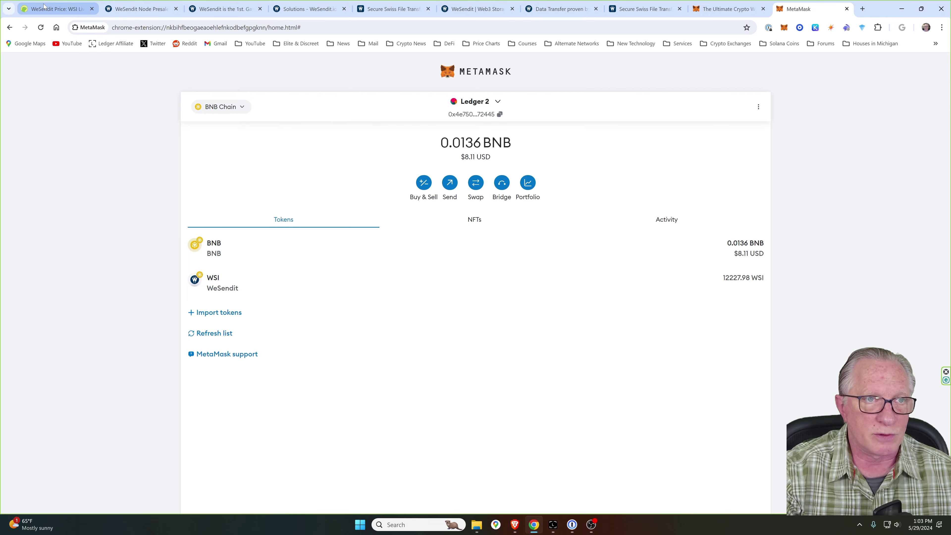
# From CoinGecko's WeSendit markets list, open the Pancakeswap V3 (BSC) WSI market
pyautogui.click(56, 8)
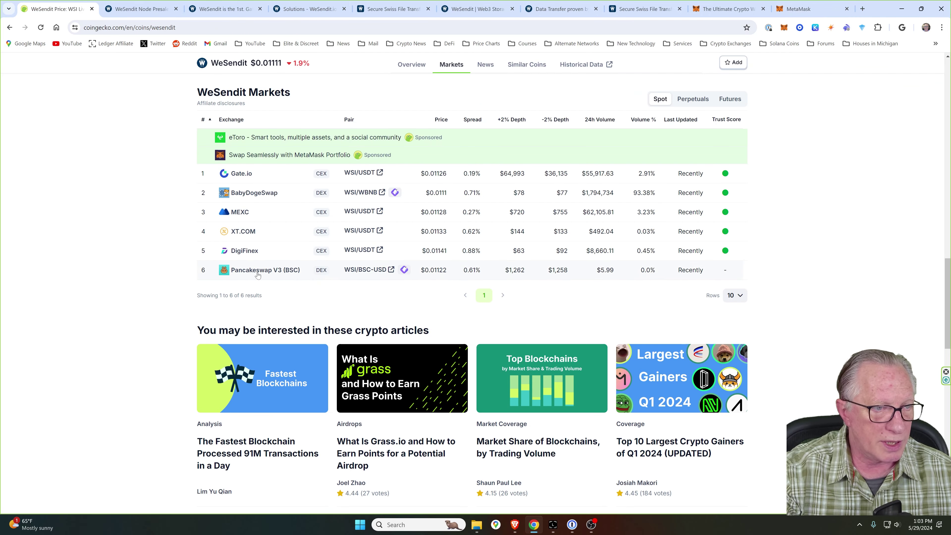
pyautogui.click(815, 14)
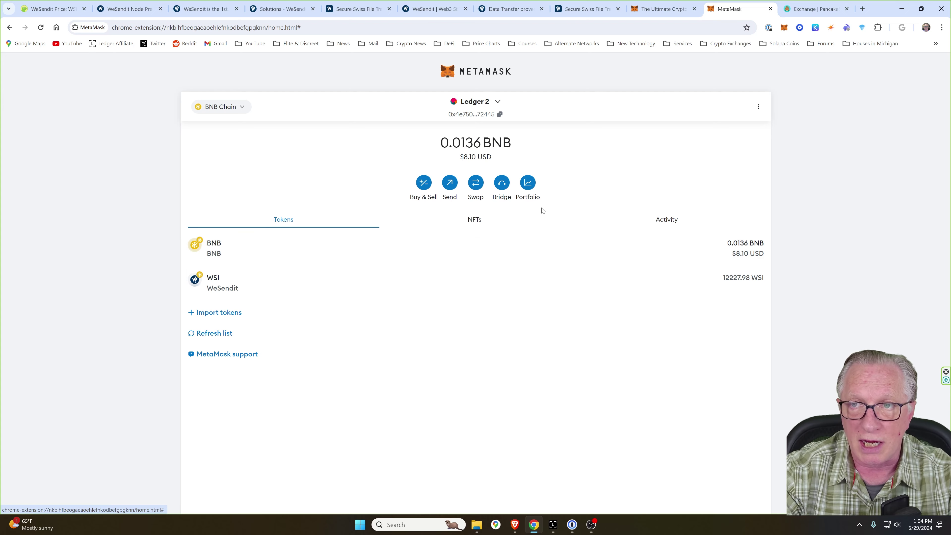
# In a new tab, go to Binance.US and open its wallet balances
pyautogui.click(862, 9)
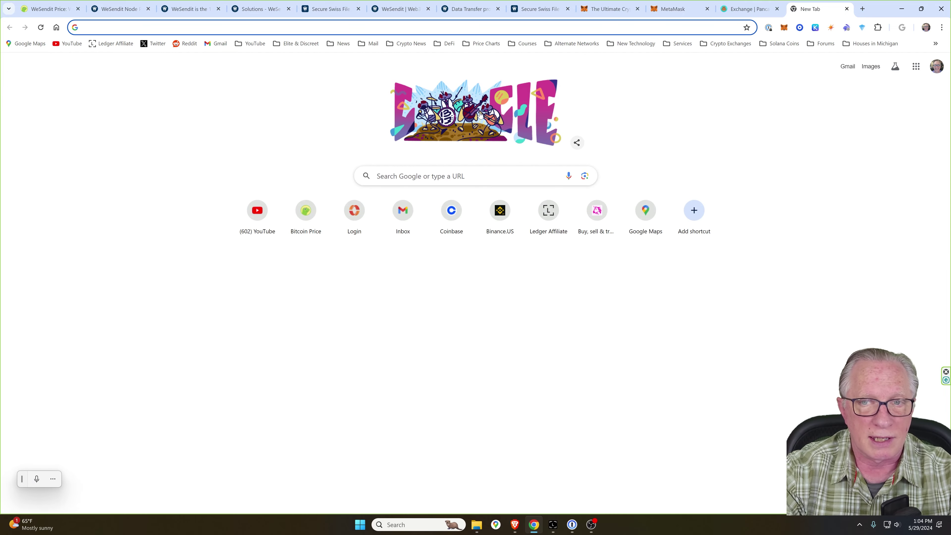
pyautogui.click(500, 210)
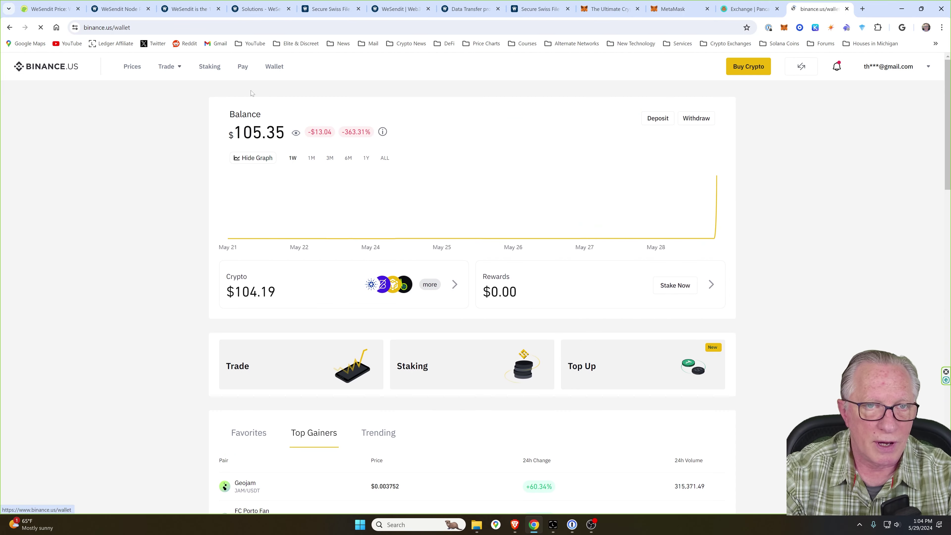
pyautogui.click(272, 66)
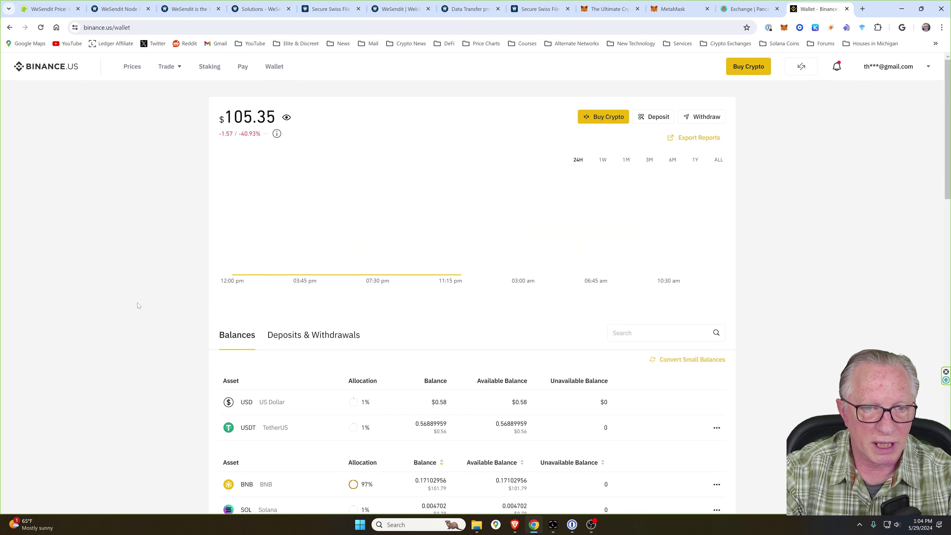
pyautogui.scroll(-3, 161, 342)
pyautogui.moveTo(264, 359)
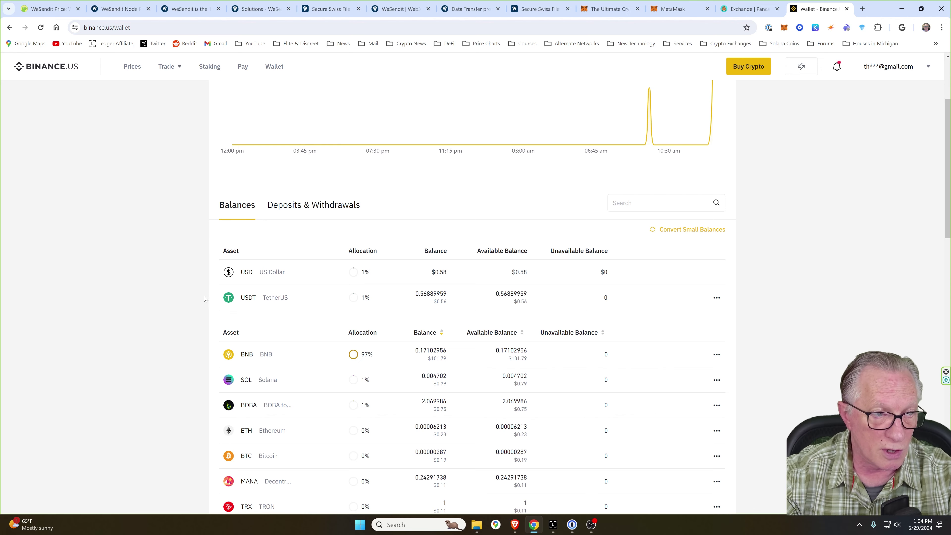
# Copy the MetaMask BNB Chain account address and return to the Binance.US wallet
pyautogui.click(676, 10)
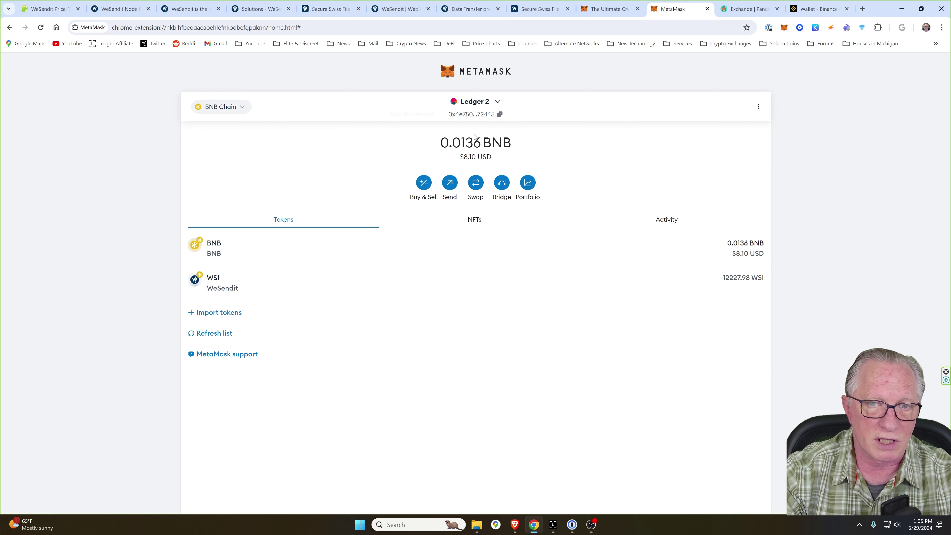
pyautogui.click(500, 116)
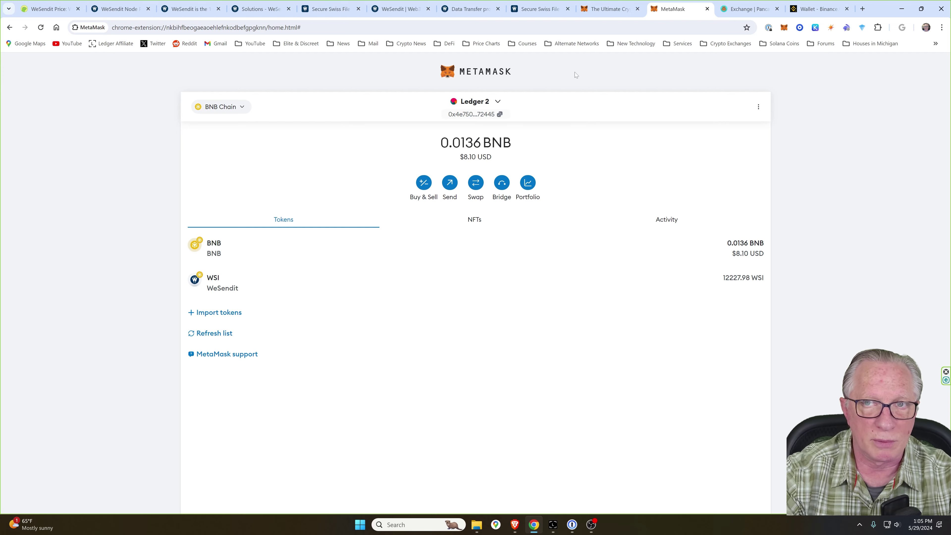
pyautogui.click(810, 10)
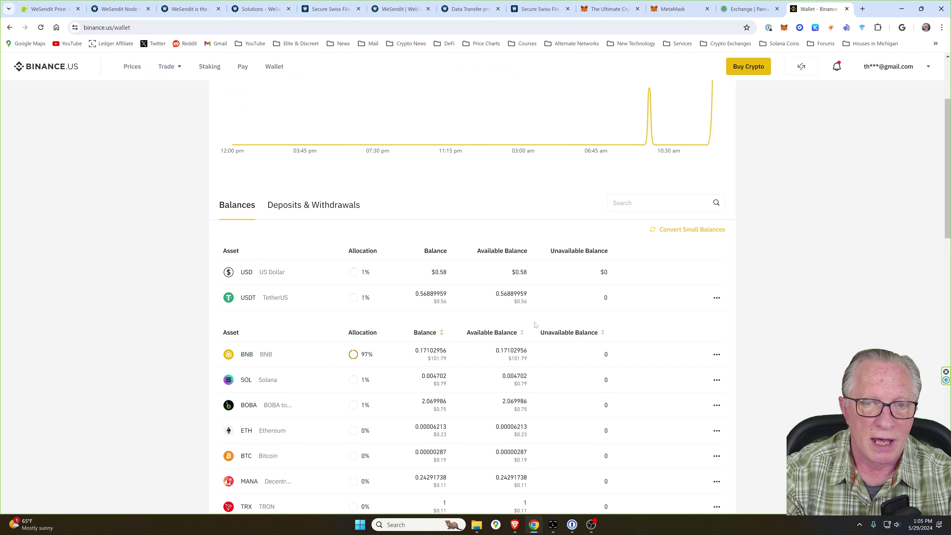
pyautogui.moveTo(562, 349)
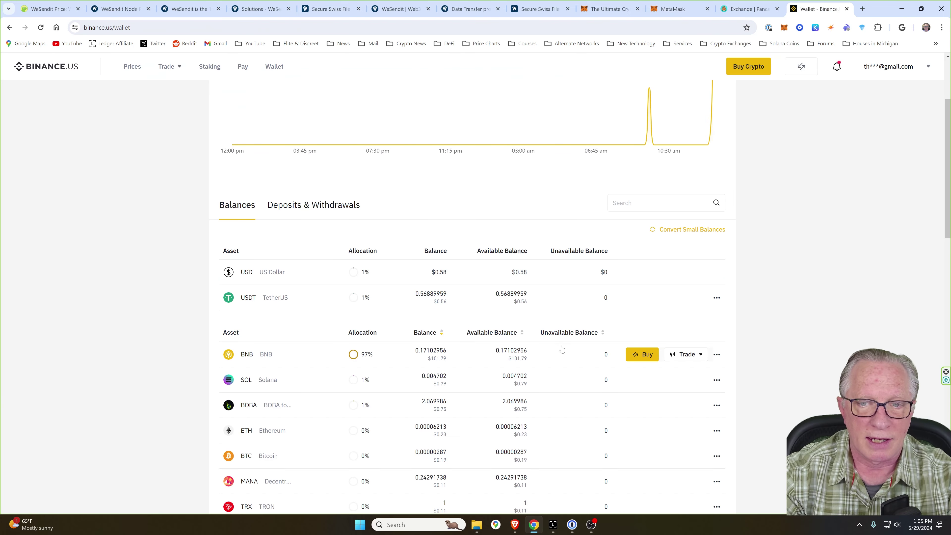
# Start a BNB withdrawal of 0.171 BNB to the pasted MetaMask address
pyautogui.click(717, 354)
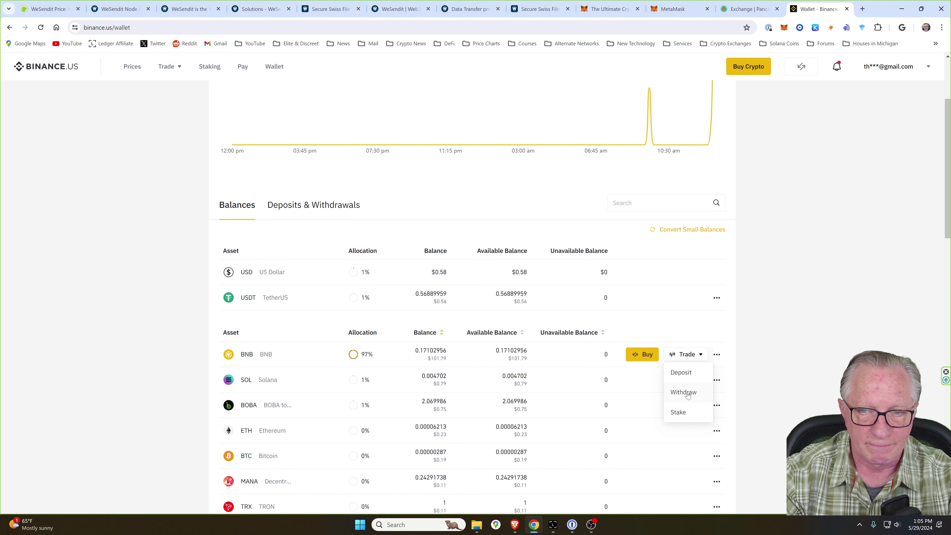
pyautogui.click(684, 392)
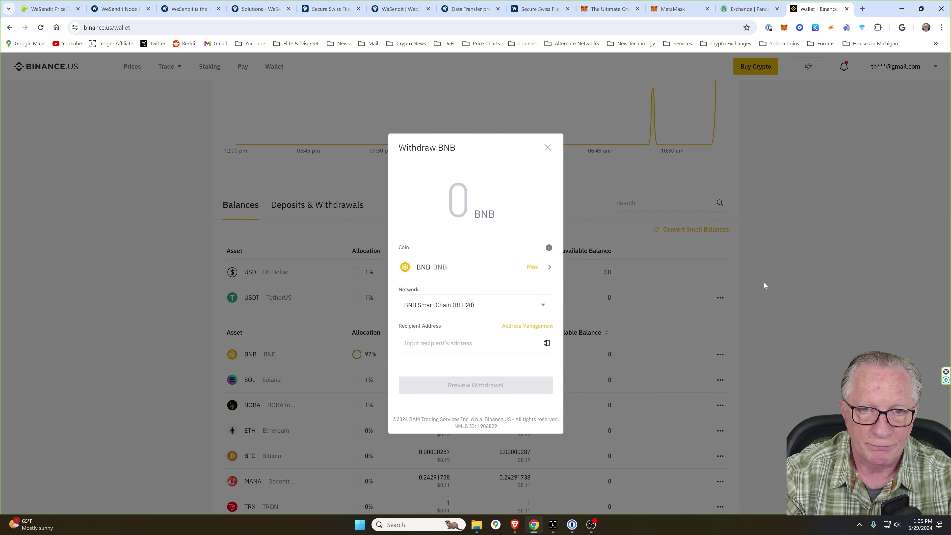
pyautogui.click(532, 267)
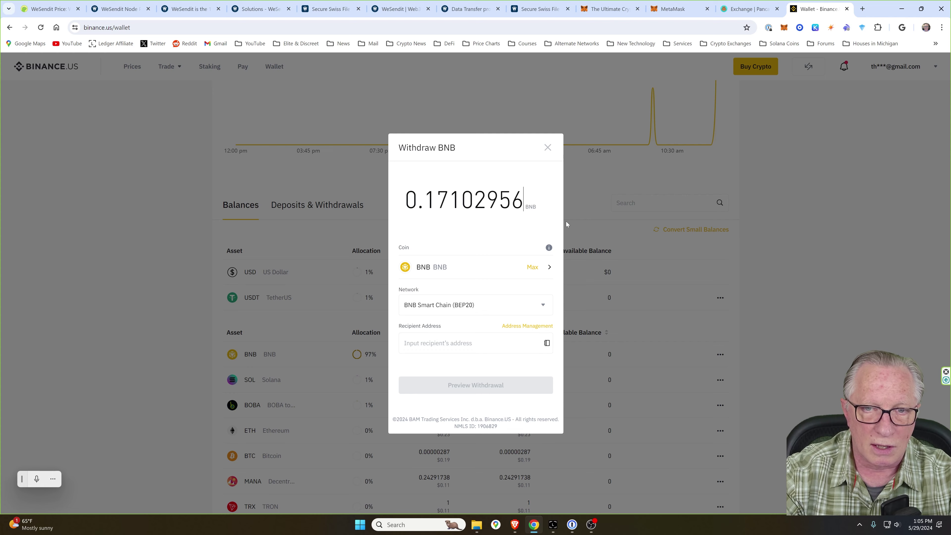
pyautogui.press('BackSpace')
pyautogui.press('BackSpace')
pyautogui.press('BackSpace')
pyautogui.press('BackSpace')
pyautogui.press('BackSpace')
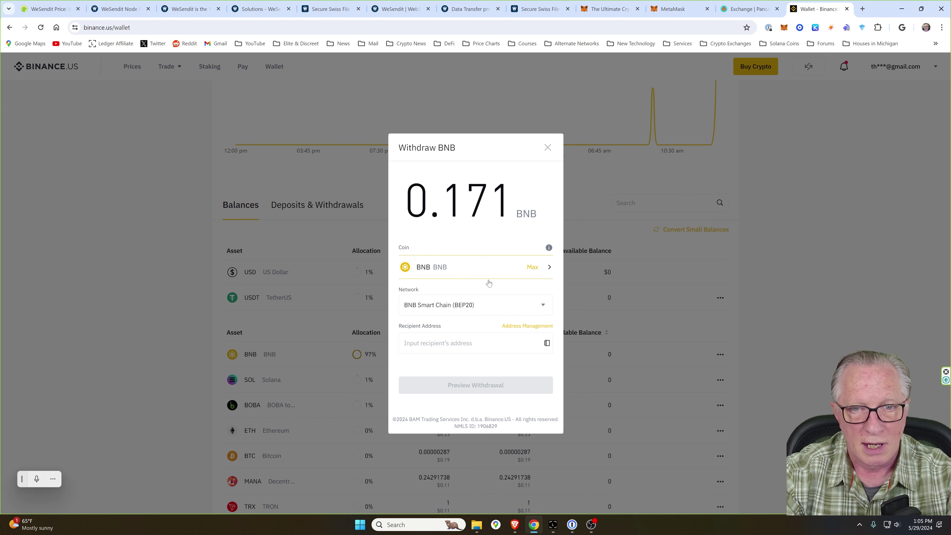
pyautogui.click(487, 343)
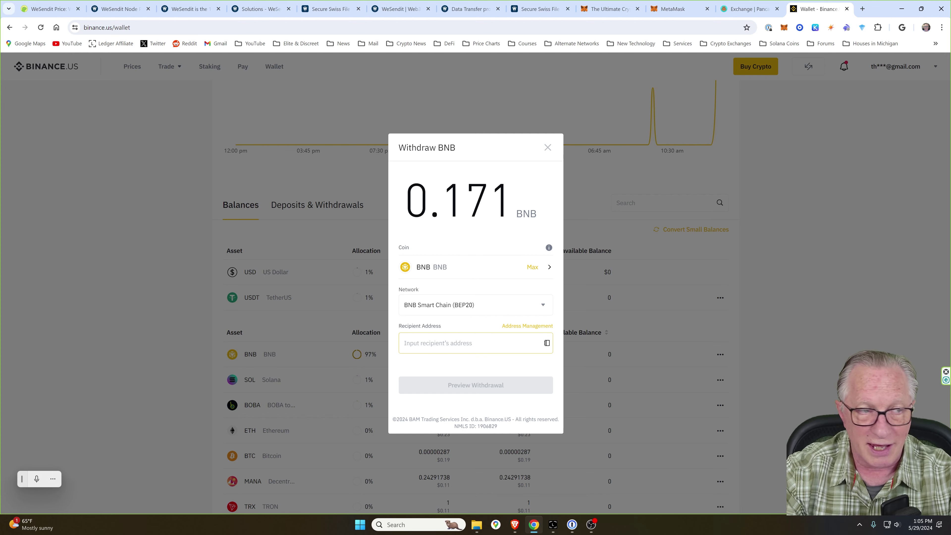
pyautogui.rightClick(414, 343)
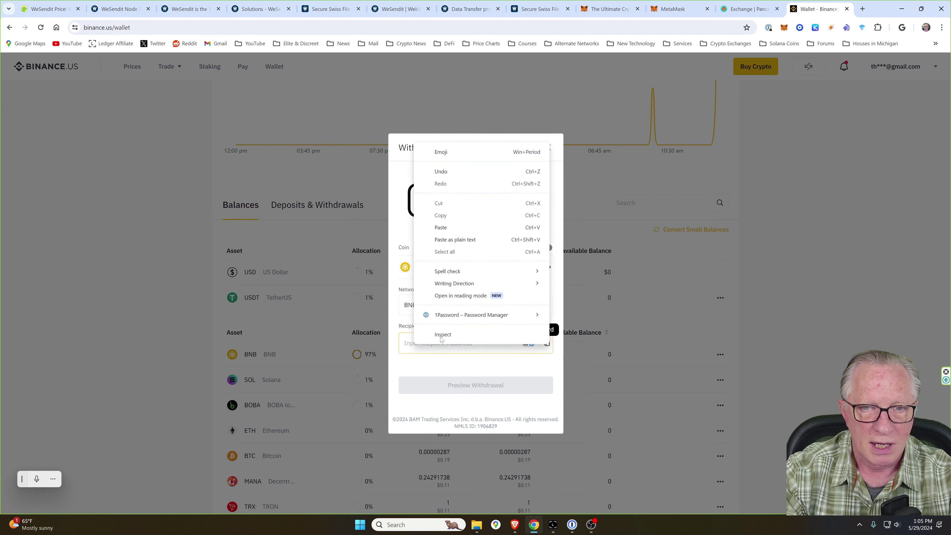
pyautogui.click(456, 230)
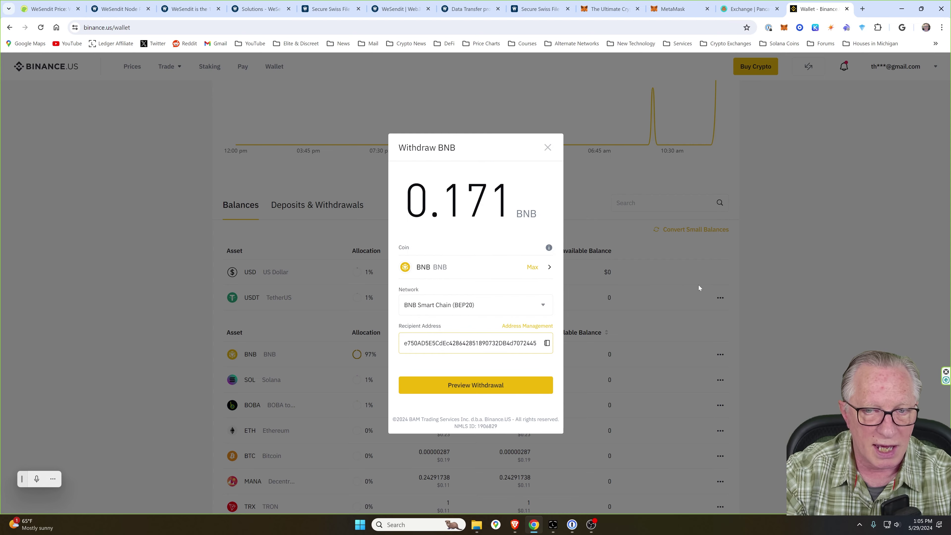
# Preview and confirm the 0.171 BNB BEP20 withdrawal, entering the authenticator code
pyautogui.click(475, 385)
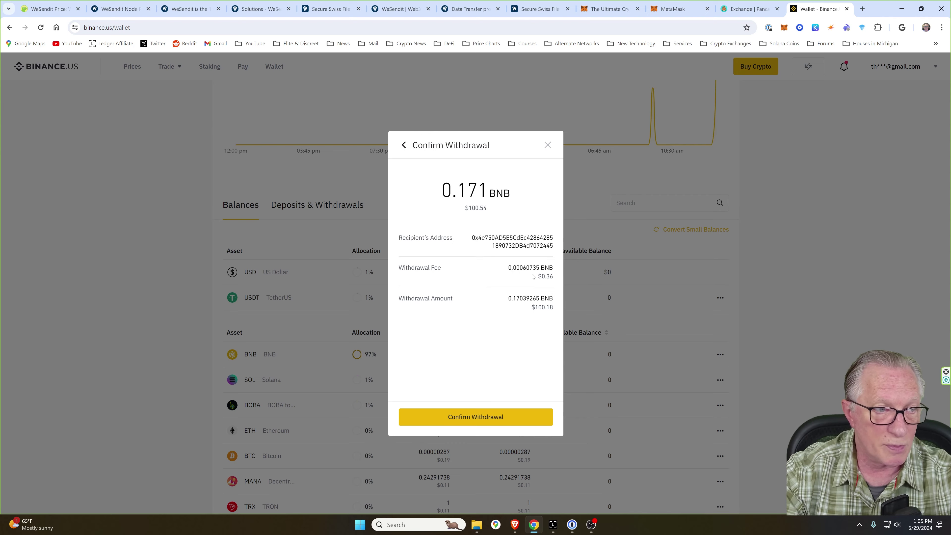
pyautogui.click(475, 417)
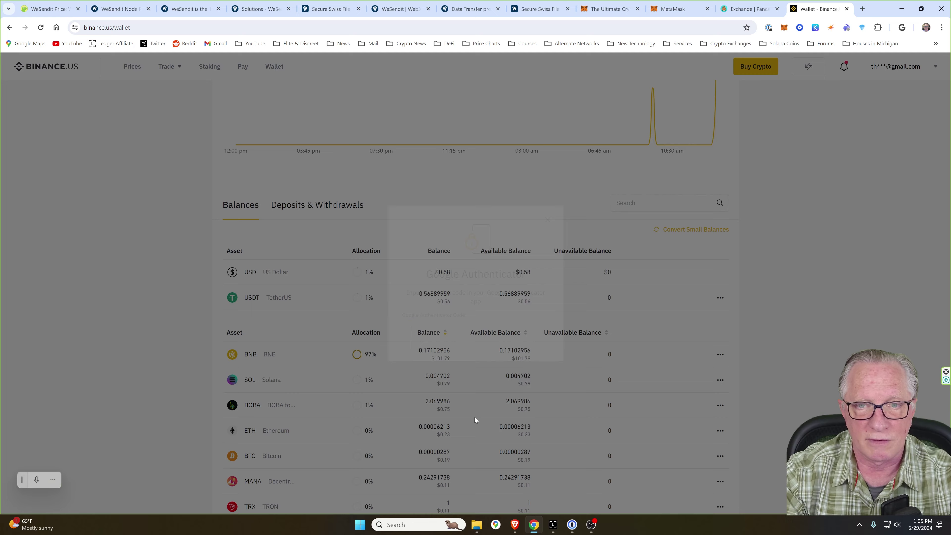
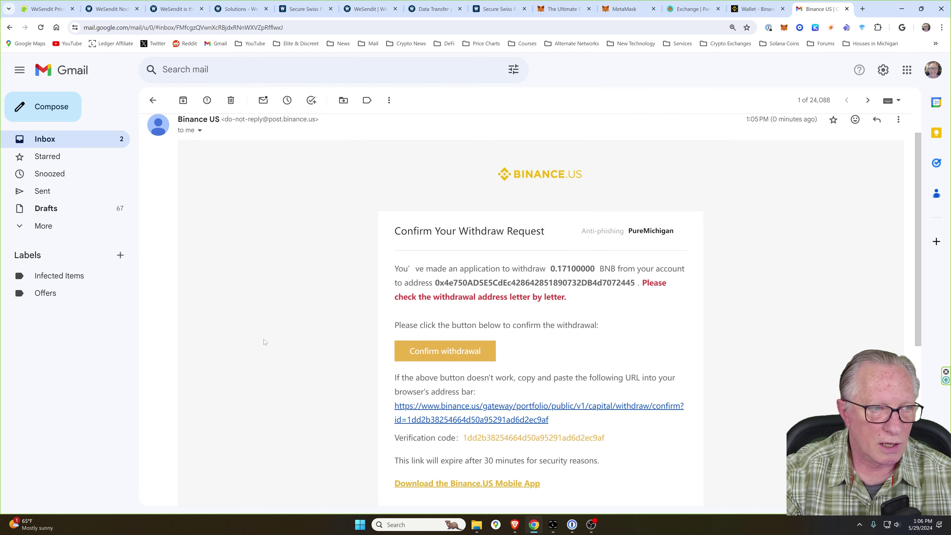
# Approve the withdrawal via the Confirm withdrawal link in the Binance.US email
pyautogui.click(445, 350)
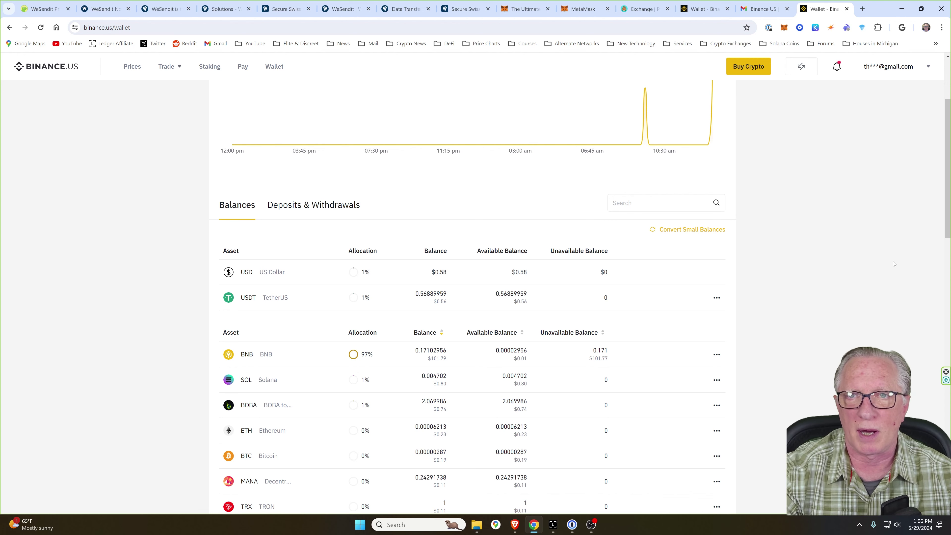
# Reload MetaMask so its BNB Chain balance shows 0.184 BNB alongside 12227.98 WSI
pyautogui.click(591, 10)
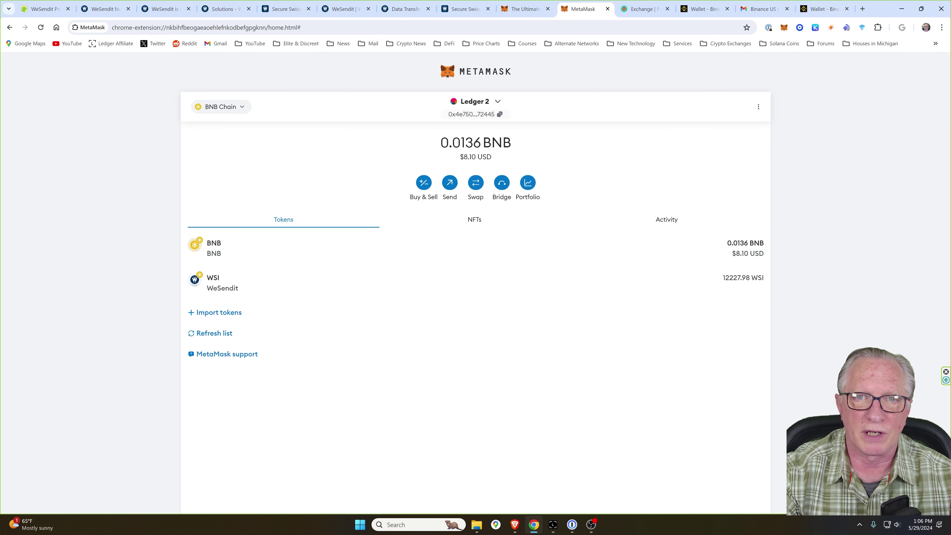
pyautogui.click(40, 27)
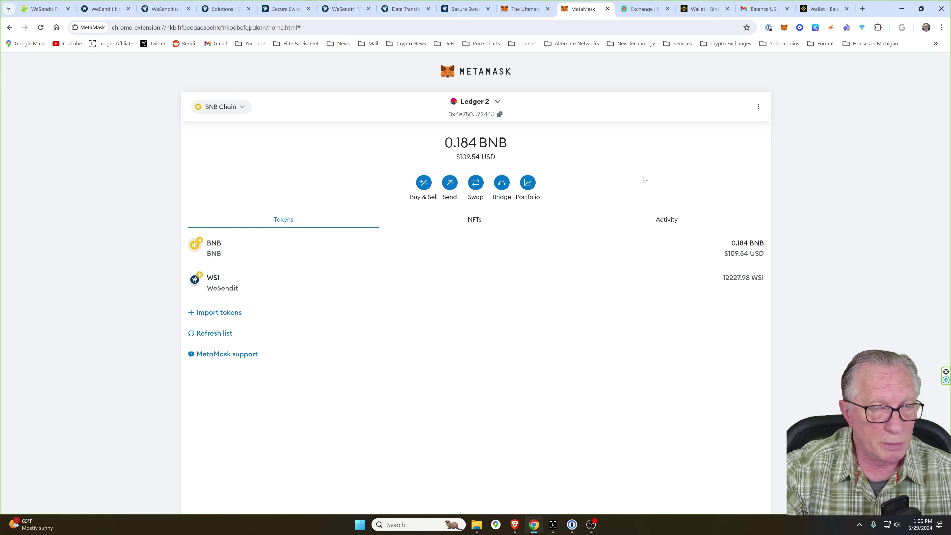
# Connect MetaMask's Ledger 2 account to PancakeSwap so the swap page shows 0.184004 BNB
pyautogui.click(646, 10)
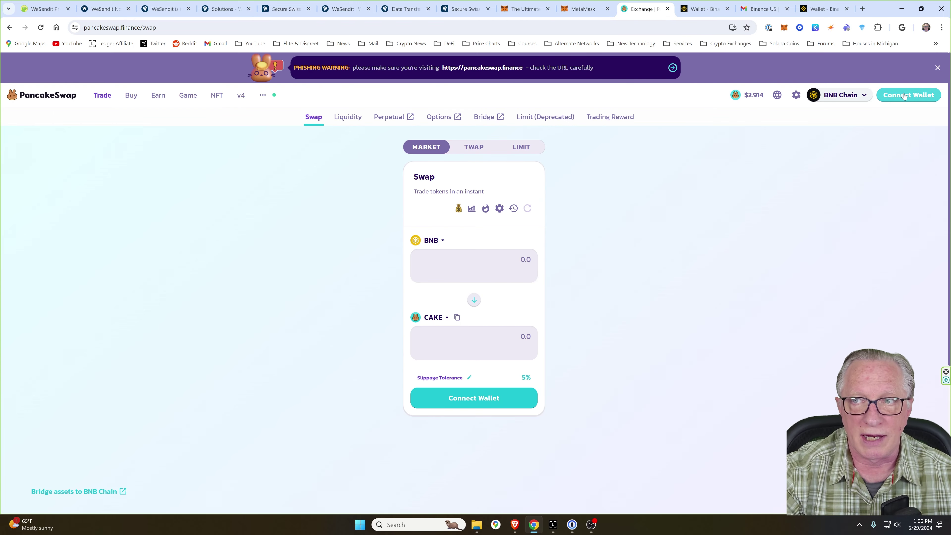
pyautogui.hotkey('ctrl', 'shift', 'Tab')
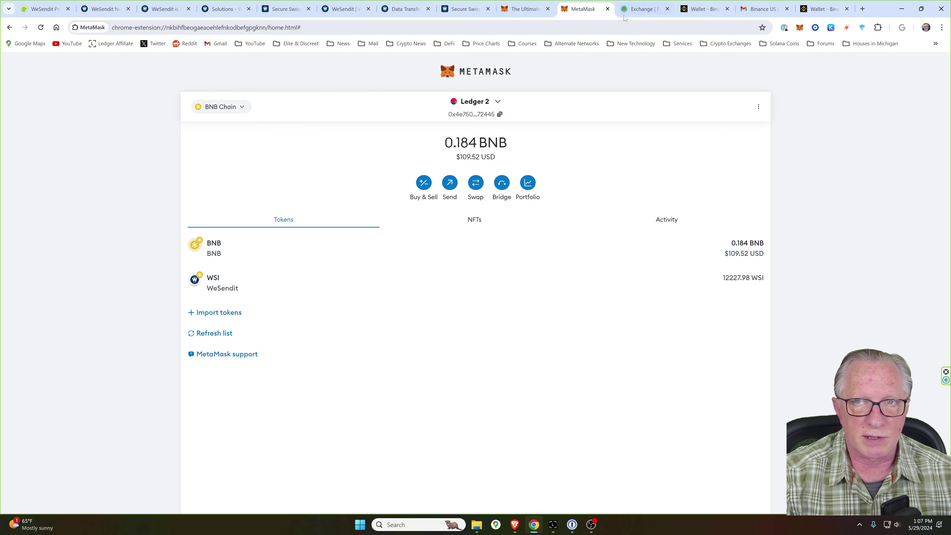
pyautogui.click(631, 9)
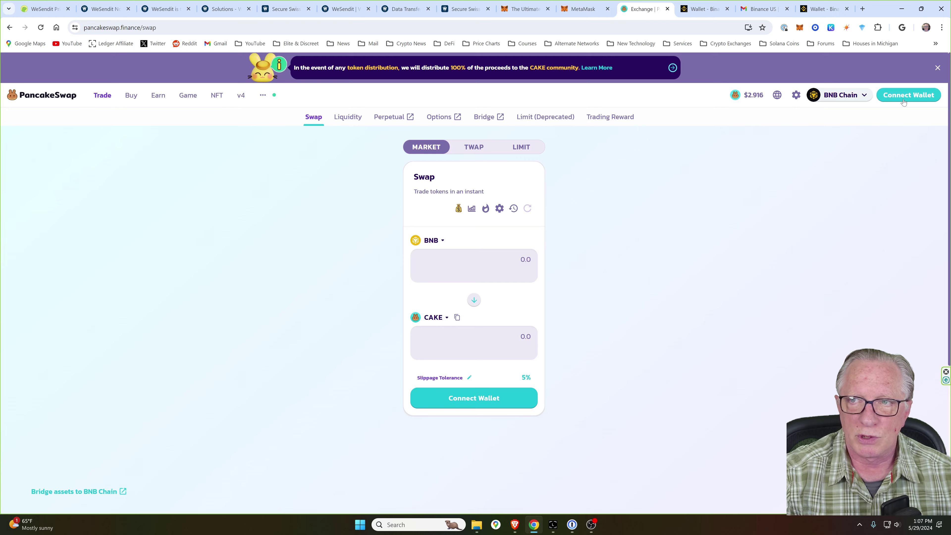
pyautogui.click(913, 97)
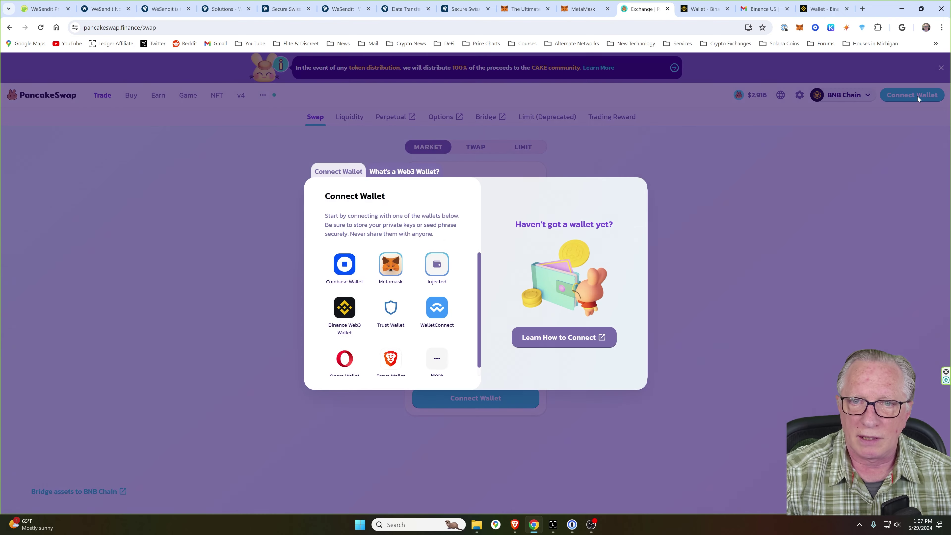
pyautogui.click(392, 266)
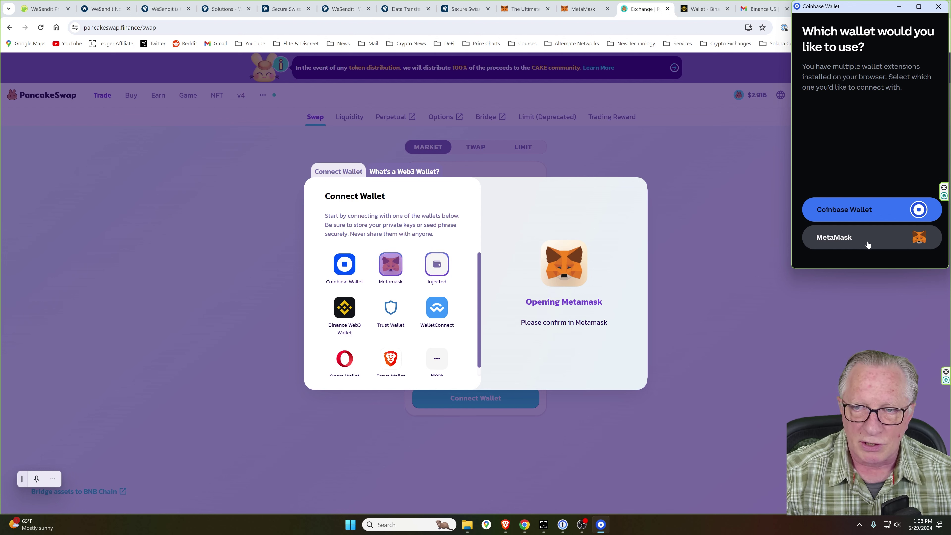
pyautogui.click(866, 241)
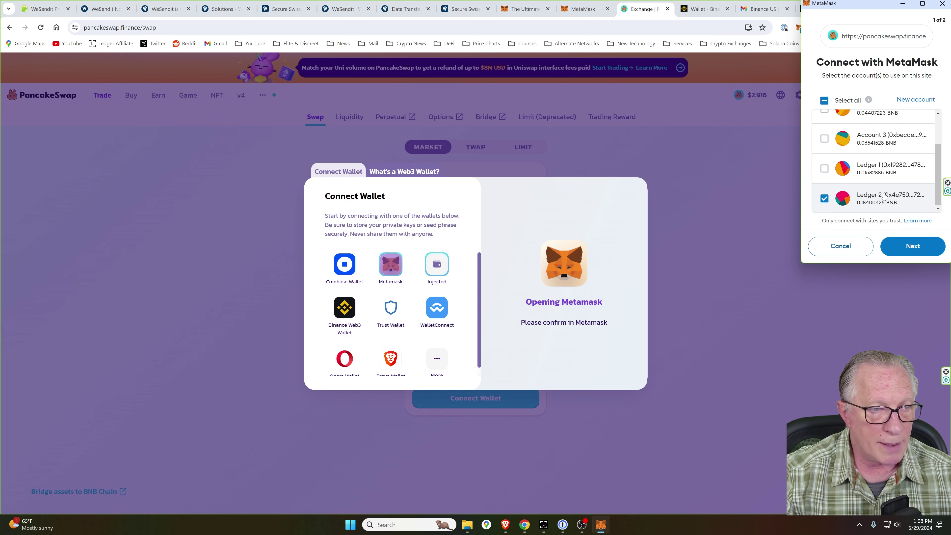
pyautogui.click(914, 247)
pyautogui.click(913, 247)
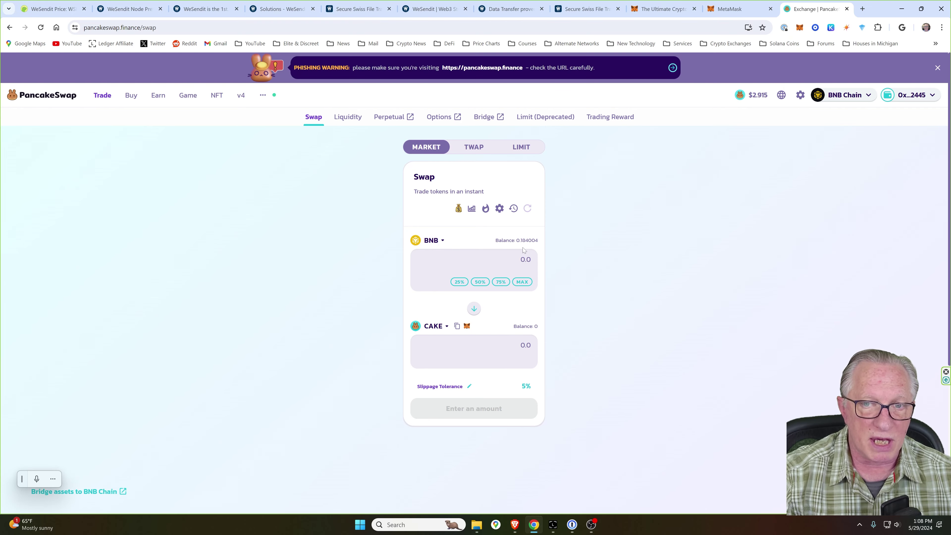
pyautogui.moveTo(158, 94)
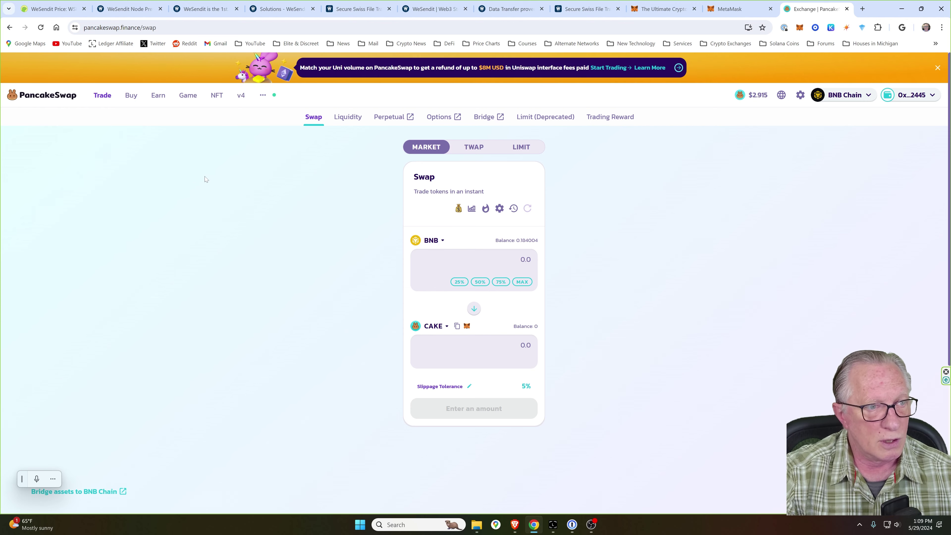
# Return to CoinGecko's WeSendit (WSI) price page and locate the Contract address row
pyautogui.click(53, 10)
pyautogui.scroll(20, 84, 180)
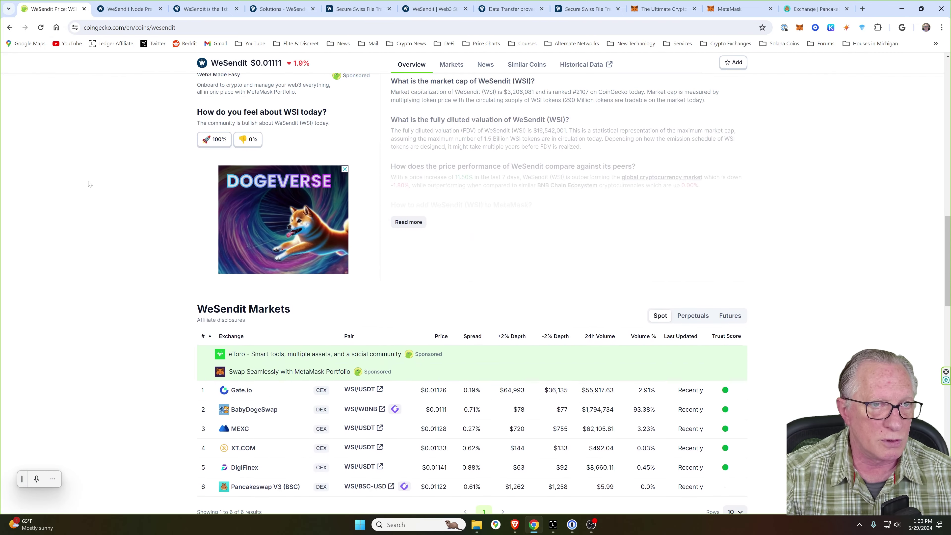
pyautogui.scroll(5, 84, 188)
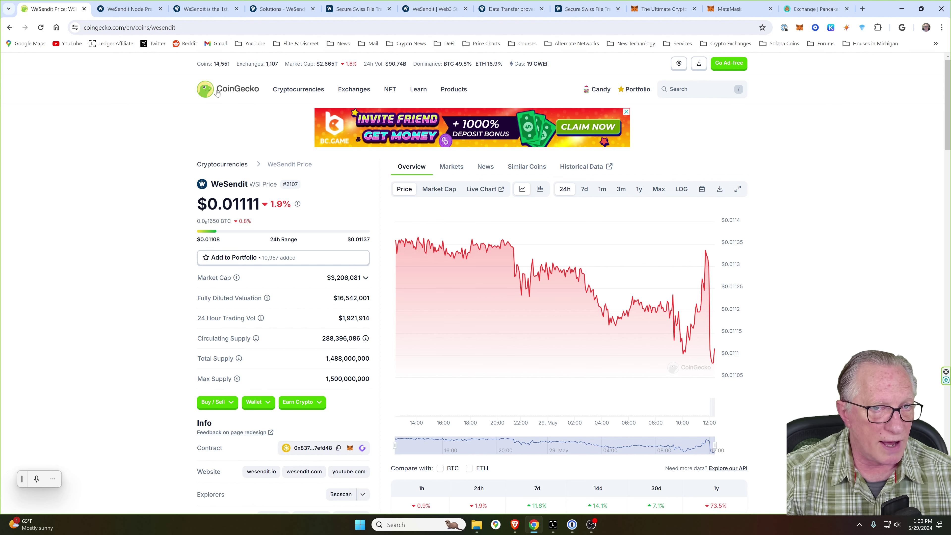
pyautogui.scroll(-2, 236, 237)
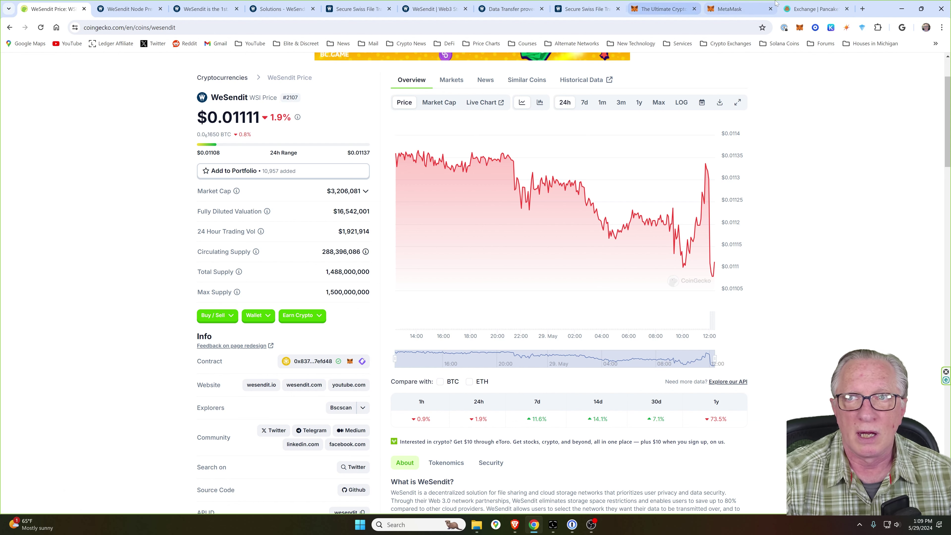
# Set a 50% BNB (0.0915) swap into WSI via its pasted contract address, quoting 4833.49 WSI
pyautogui.click(802, 8)
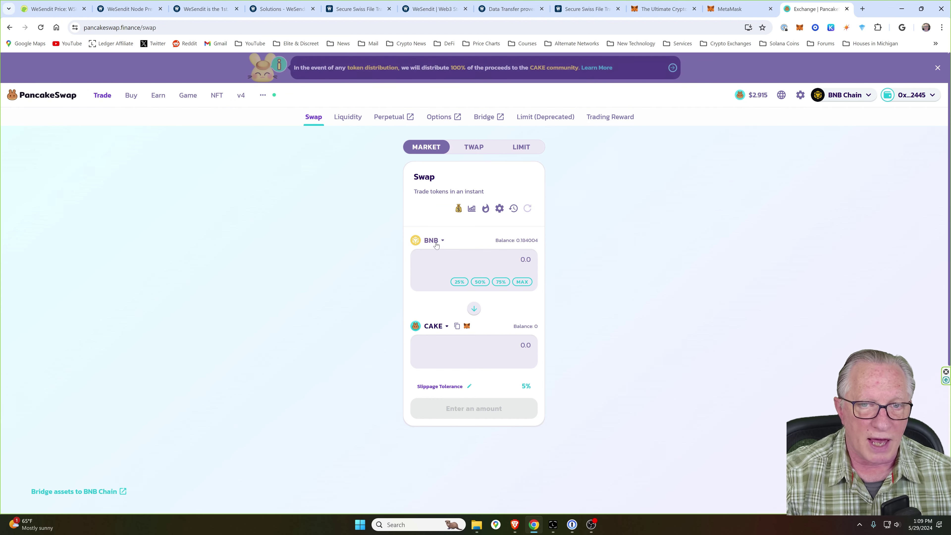
pyautogui.click(481, 284)
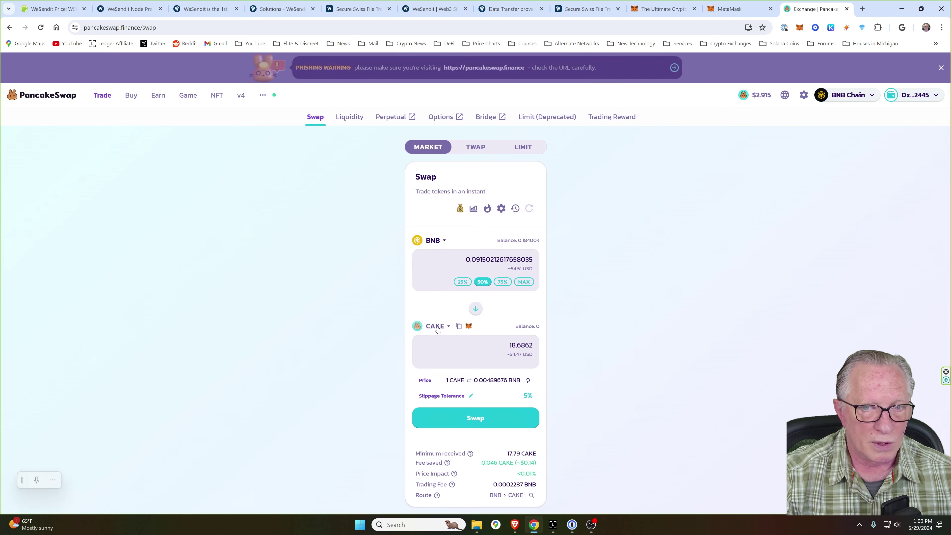
pyautogui.click(435, 326)
pyautogui.rightClick(427, 180)
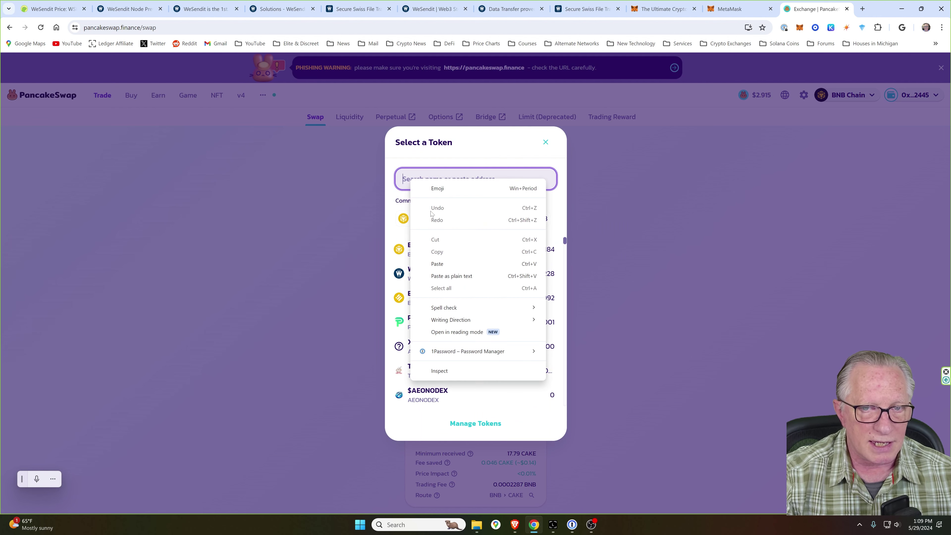
pyautogui.click(442, 261)
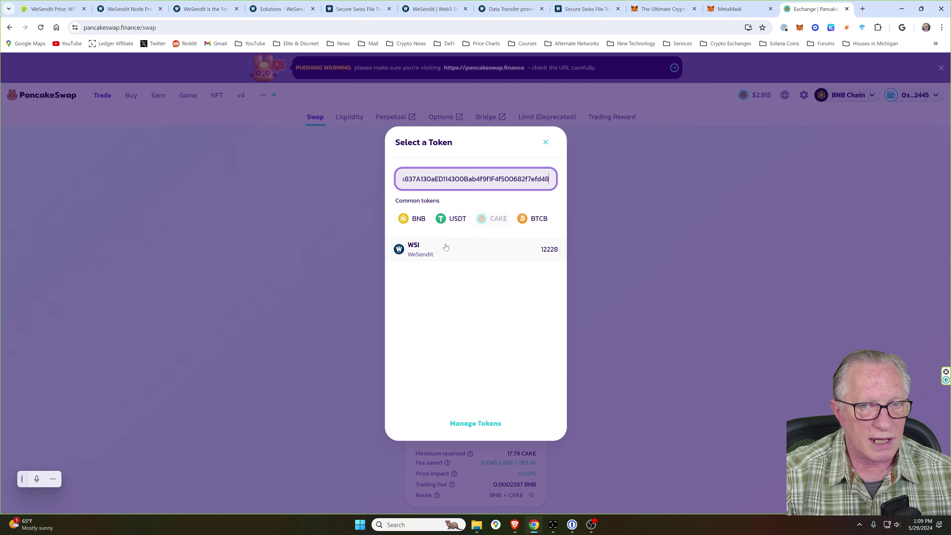
pyautogui.click(457, 251)
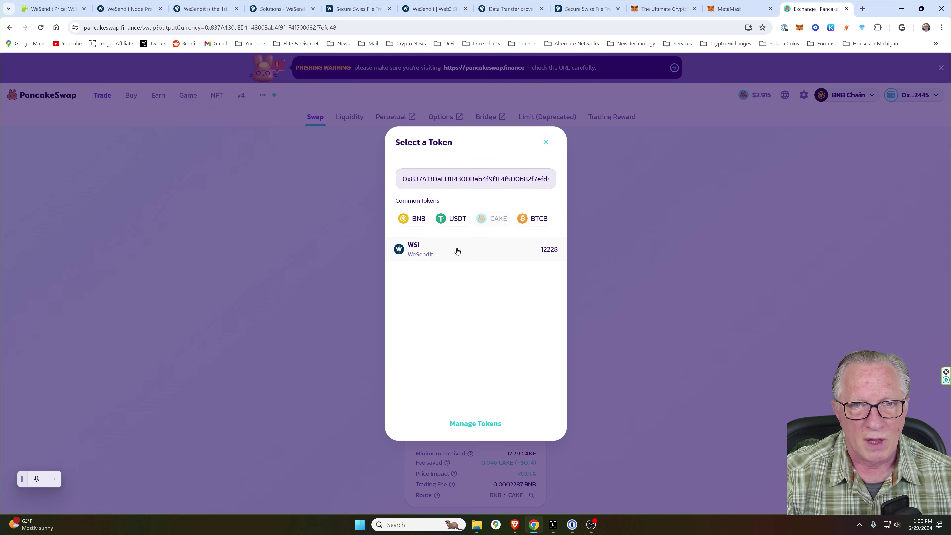
pyautogui.scroll(-3, 648, 327)
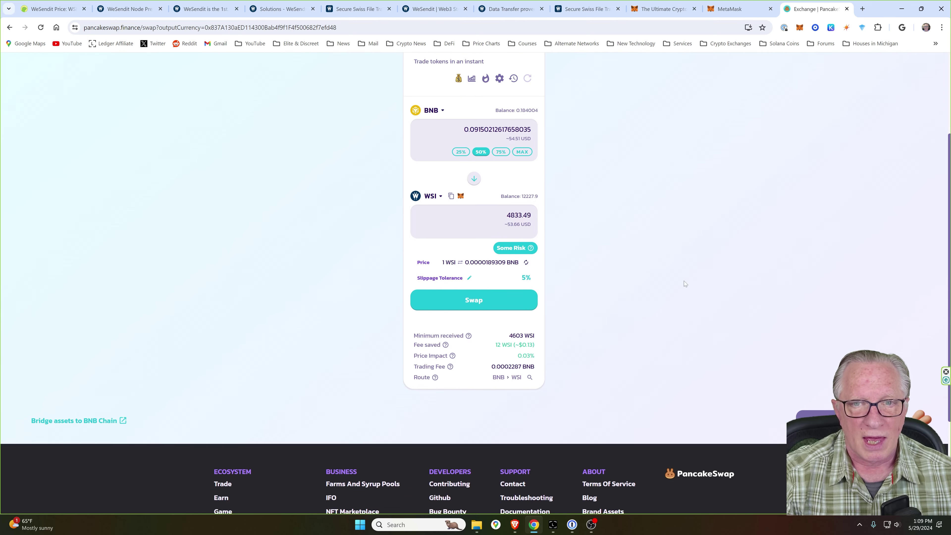
pyautogui.scroll(1, 659, 311)
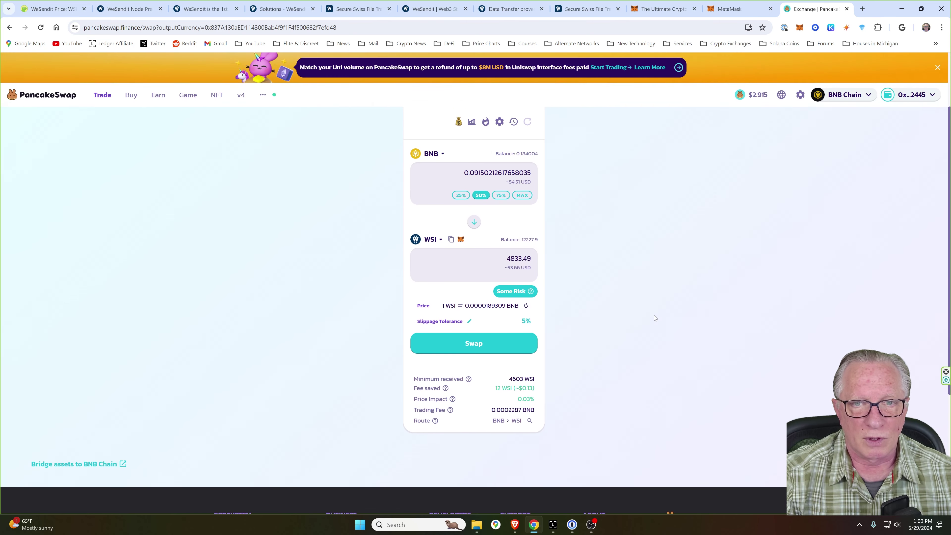
# Submit the 0.0915021 BNB-for-WSI swap and approve it in MetaMask with a 0.00071954 BNB fee
pyautogui.click(470, 347)
pyautogui.click(472, 385)
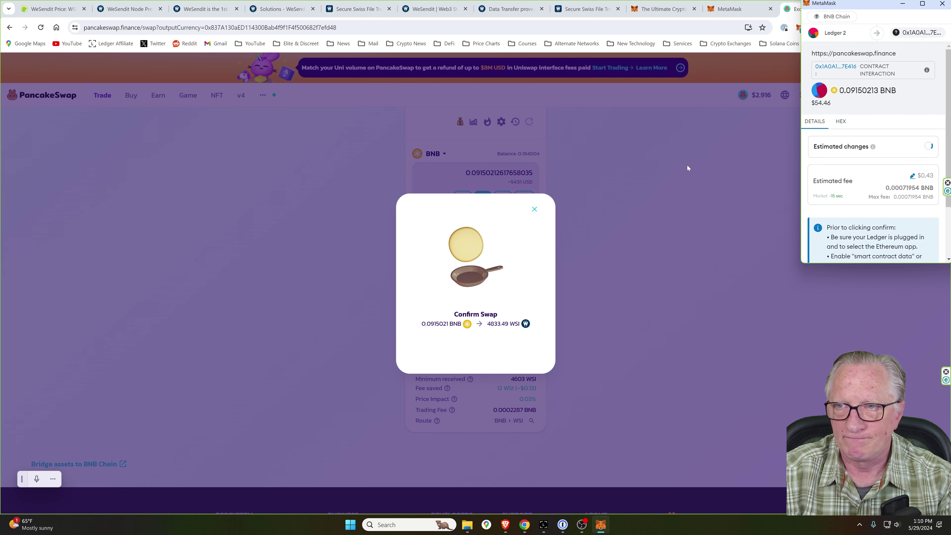
pyautogui.scroll(-2, 886, 167)
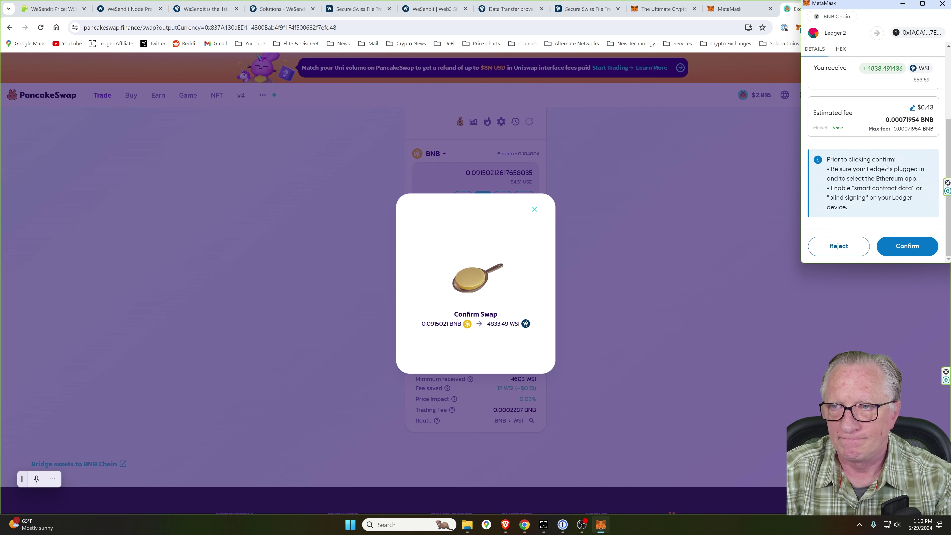
pyautogui.scroll(3, 850, 169)
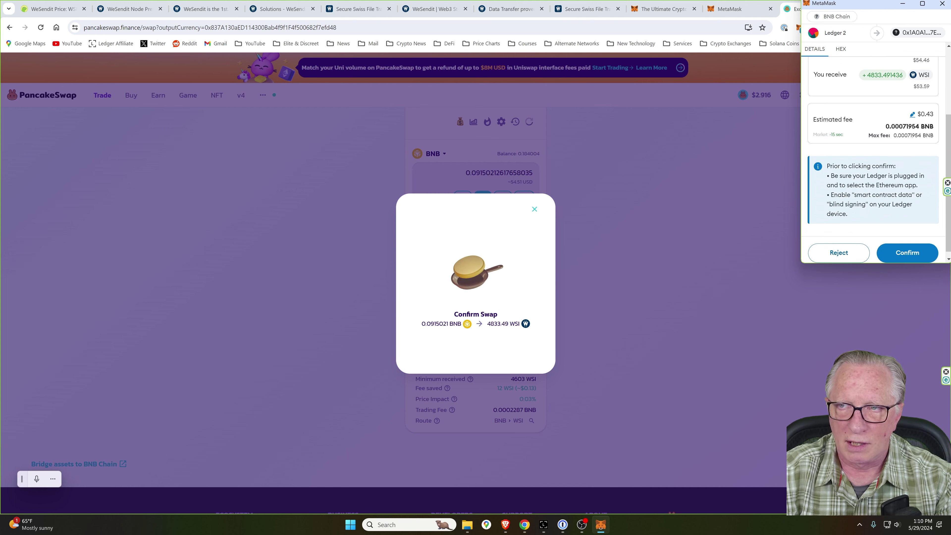
pyautogui.scroll(-3, 850, 169)
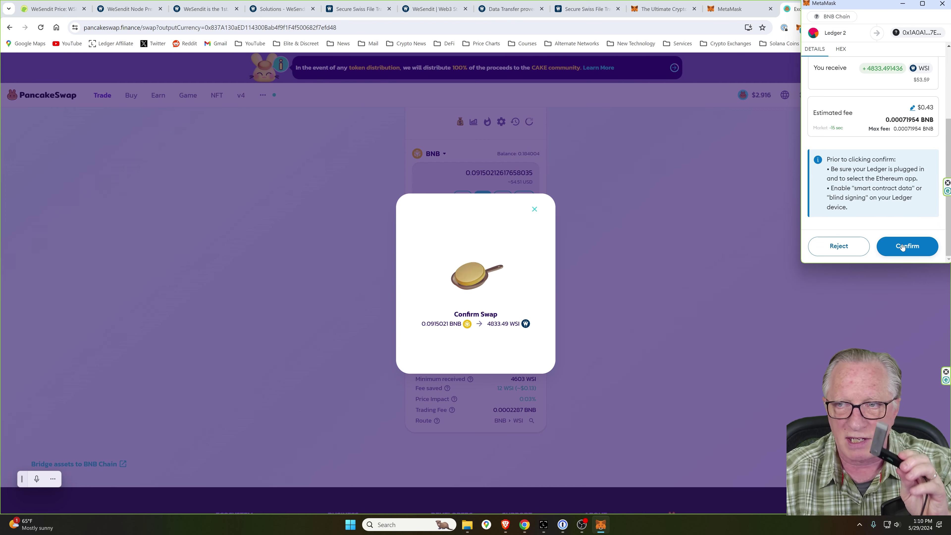
pyautogui.click(902, 247)
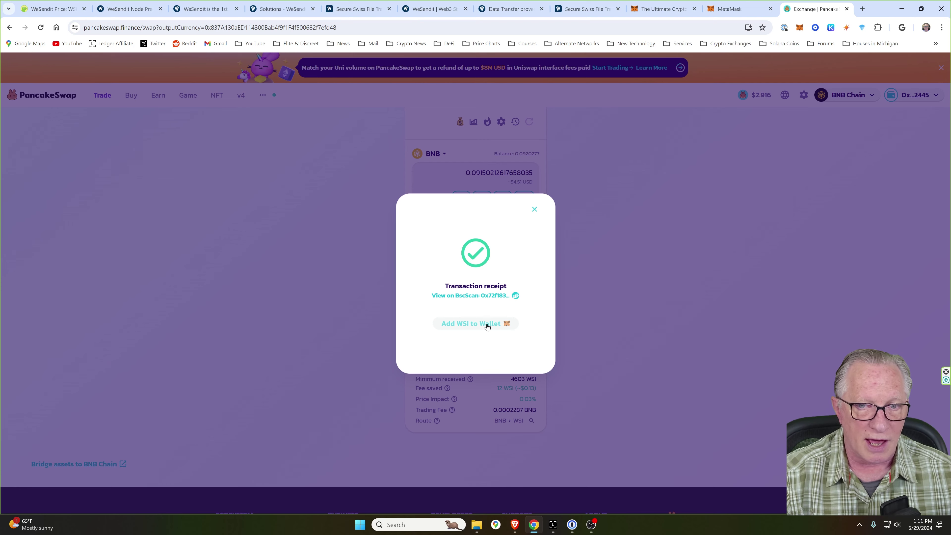
# Cancel adding WSI to the wallet, then check MetaMask showing 17061.47143 WSI and 0.092 BNB
pyautogui.click(488, 327)
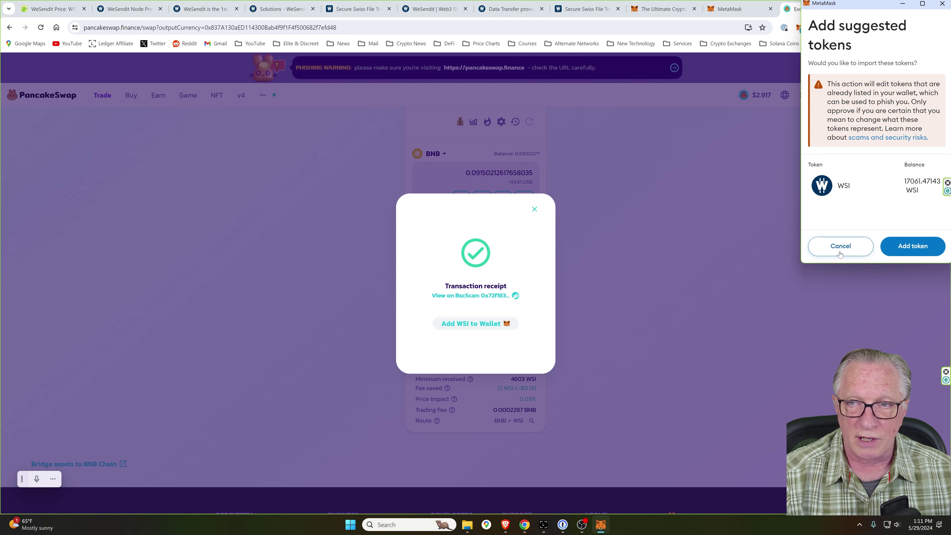
pyautogui.click(840, 254)
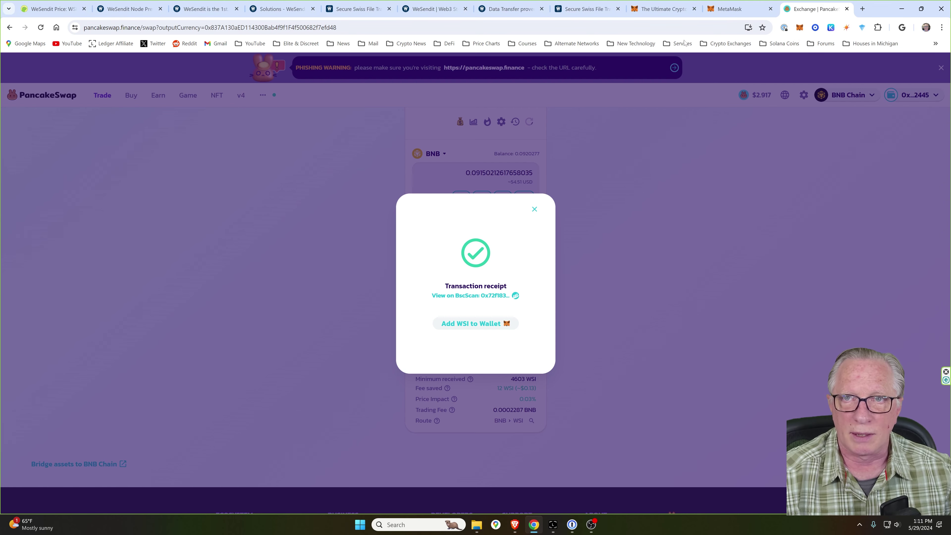
pyautogui.click(737, 8)
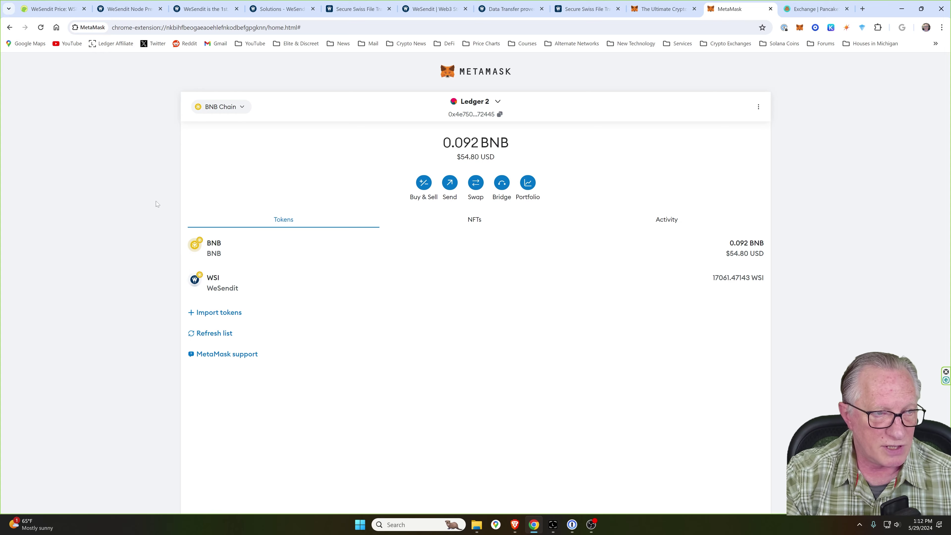
# Scroll the WeSendit node presale page through its staking tiers, node cards and How it works steps
pyautogui.click(134, 14)
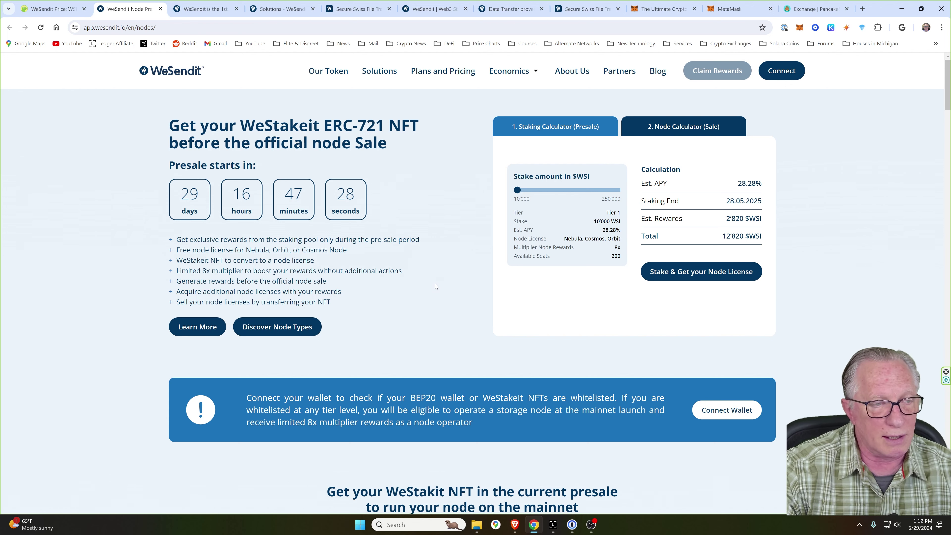
pyautogui.scroll(-6, 435, 287)
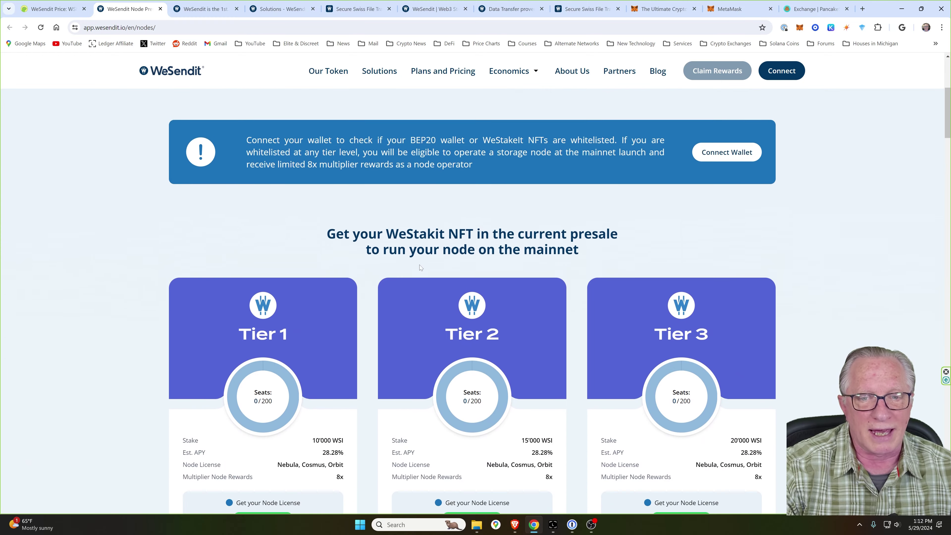
pyautogui.scroll(3, 392, 280)
pyautogui.scroll(3, 397, 277)
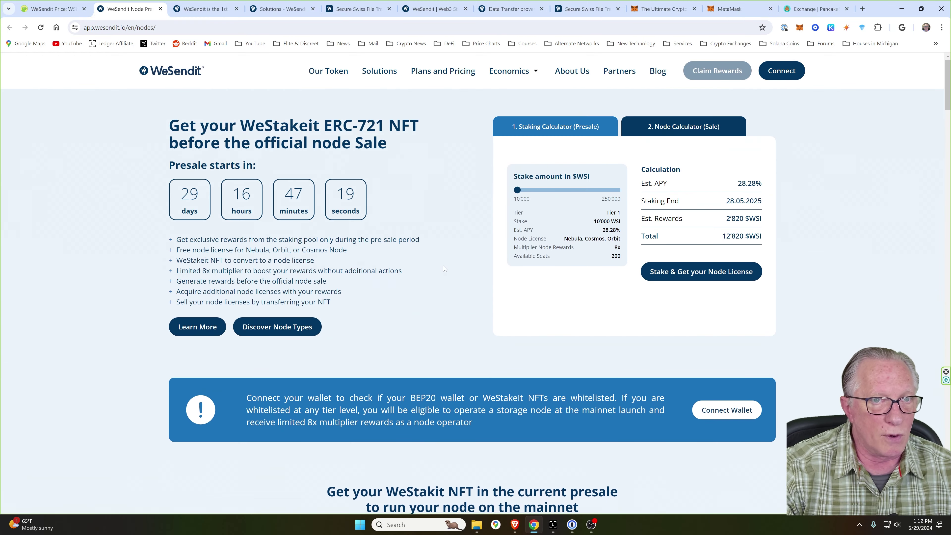
pyautogui.scroll(-10, 426, 214)
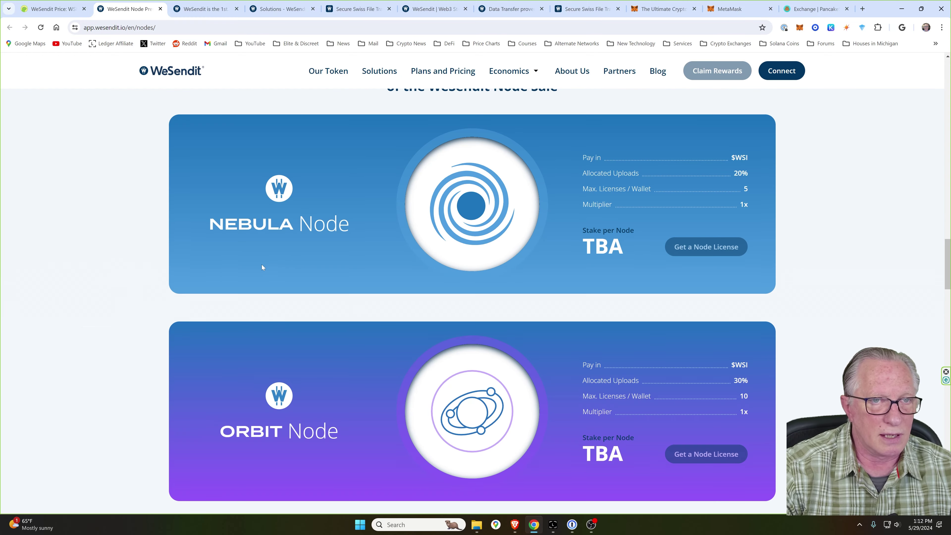
pyautogui.scroll(4, 261, 264)
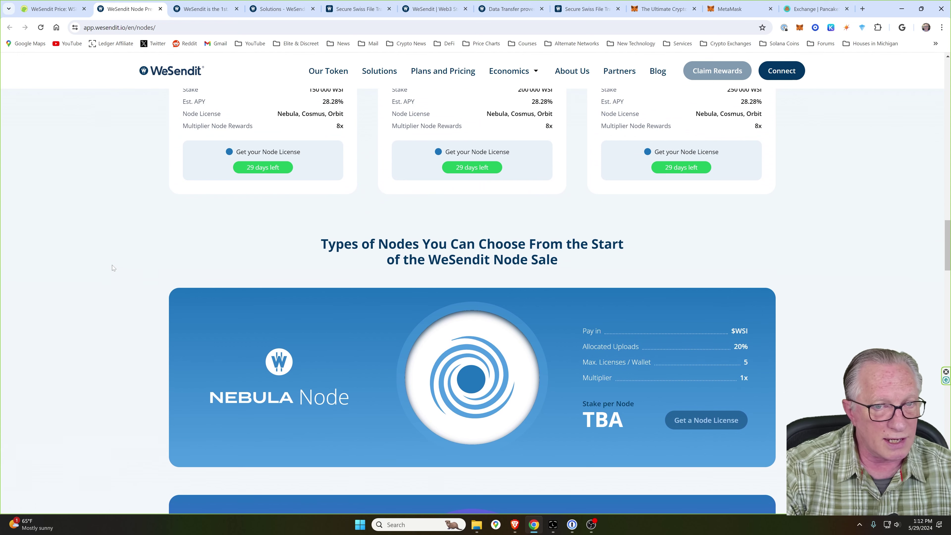
pyautogui.scroll(-3, 113, 265)
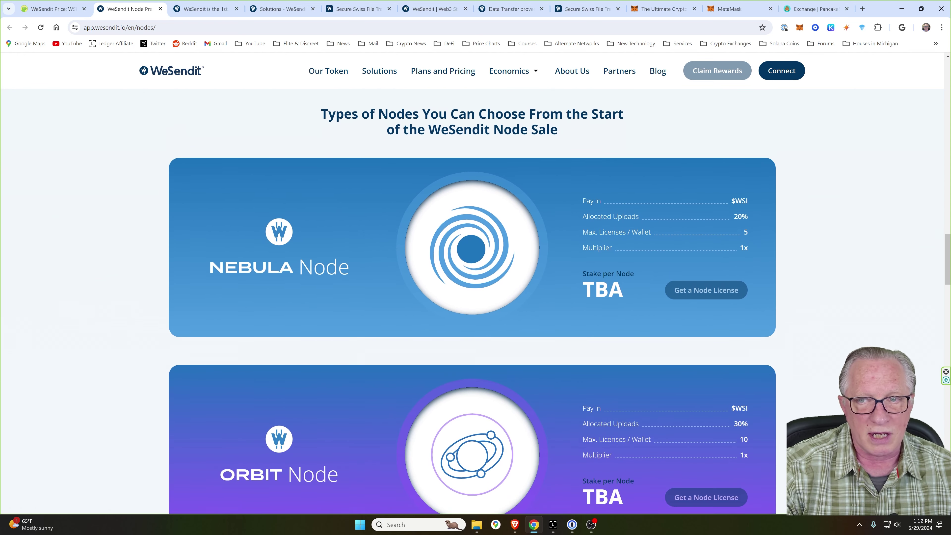
pyautogui.scroll(-4, 136, 276)
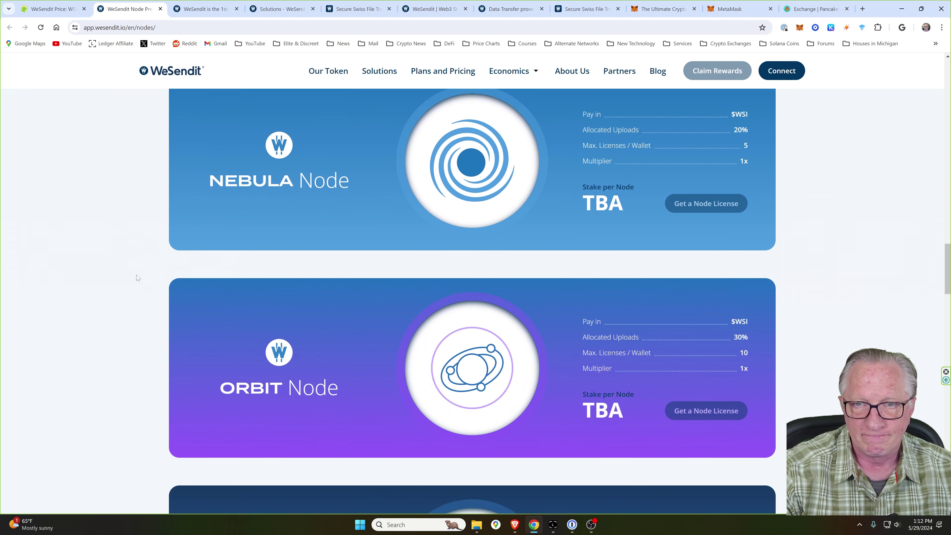
pyautogui.scroll(-2, 138, 275)
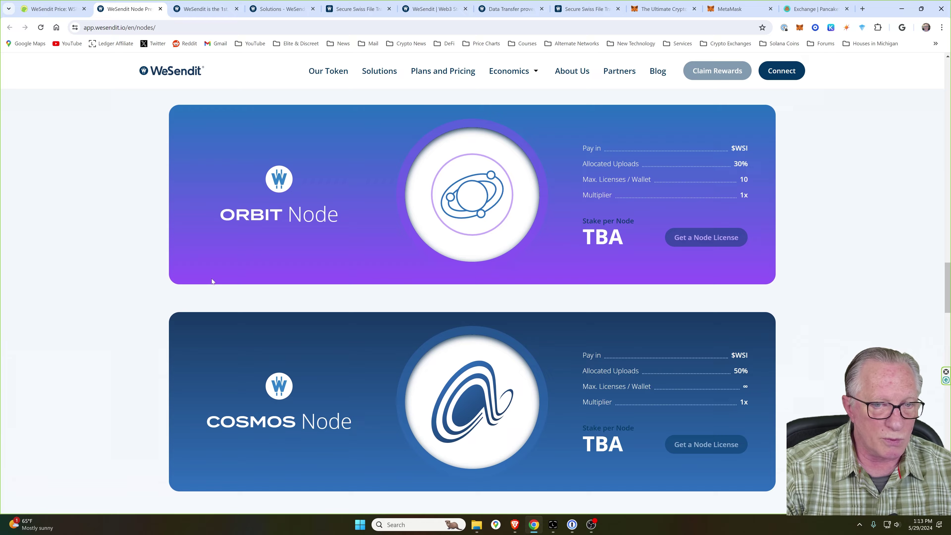
pyautogui.scroll(-10, 212, 281)
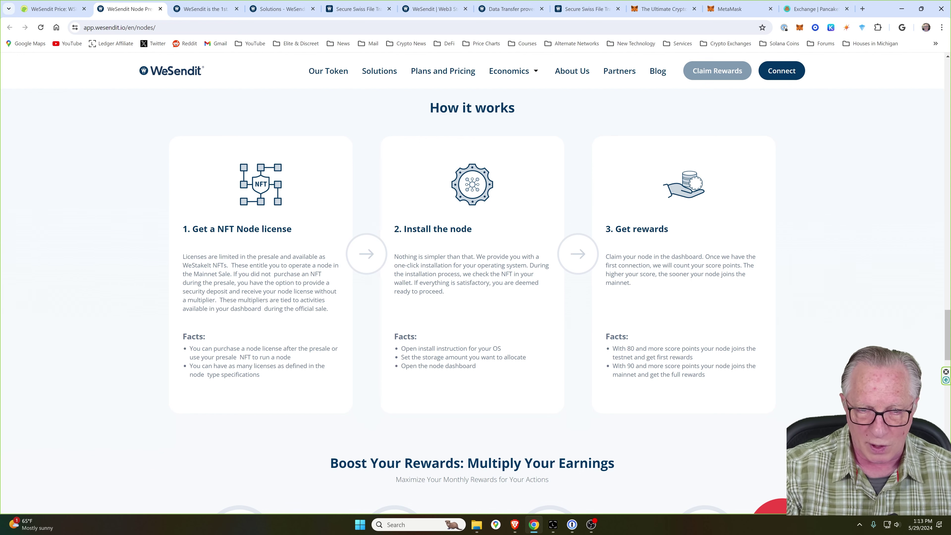
pyautogui.scroll(-4, 153, 374)
pyautogui.scroll(9, 153, 375)
pyautogui.scroll(-10, 152, 374)
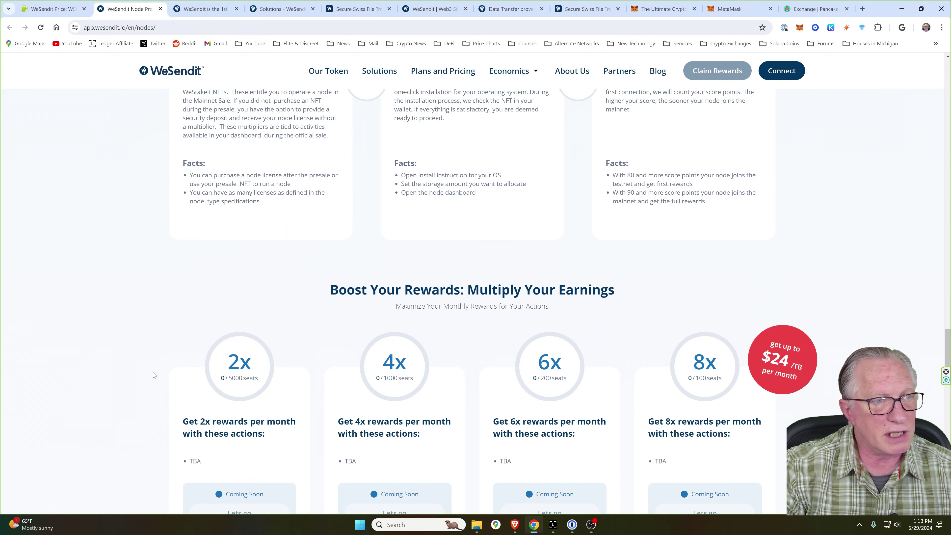
pyautogui.scroll(-3, 153, 374)
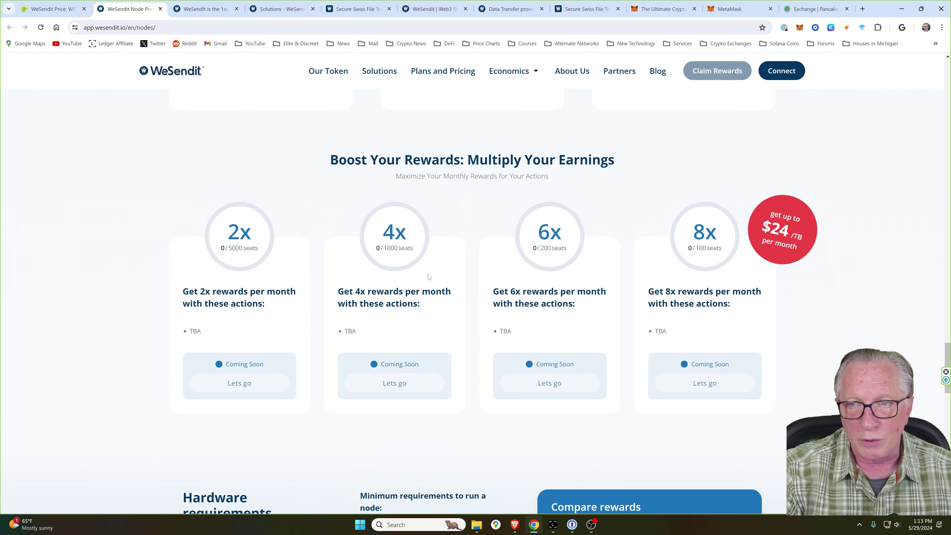
pyautogui.moveTo(947, 345); pyautogui.dragTo(948, 62)
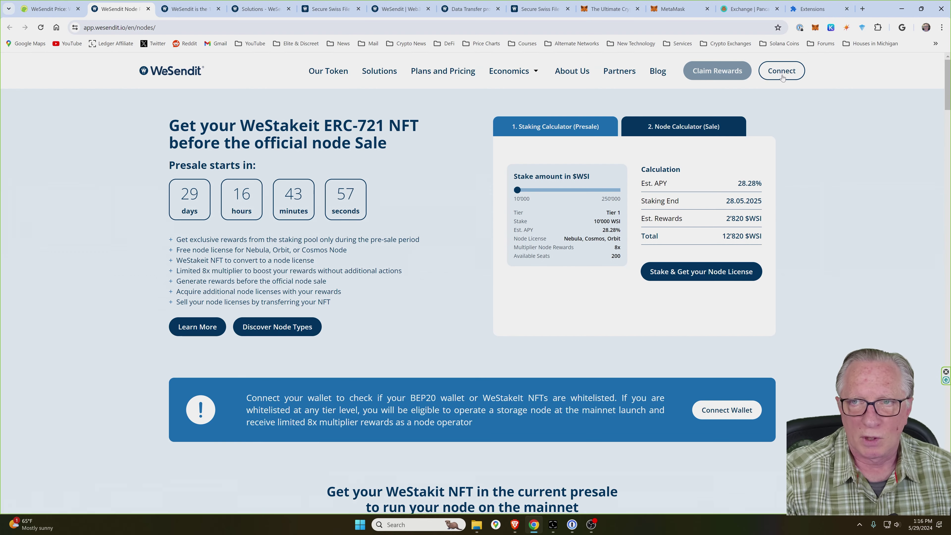
# Link MetaMask's Ledger 2 account to the WeSendit presale site through WalletConnect
pyautogui.click(782, 75)
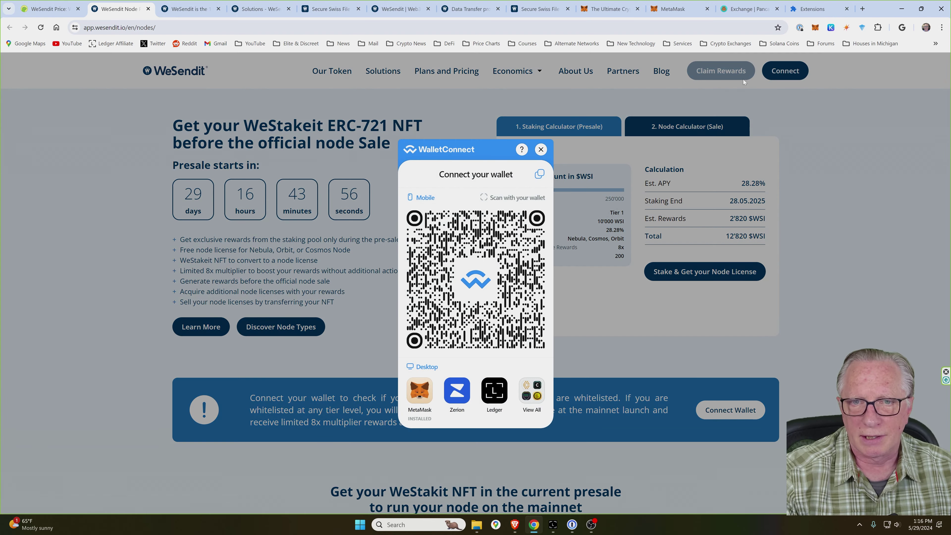
pyautogui.click(420, 393)
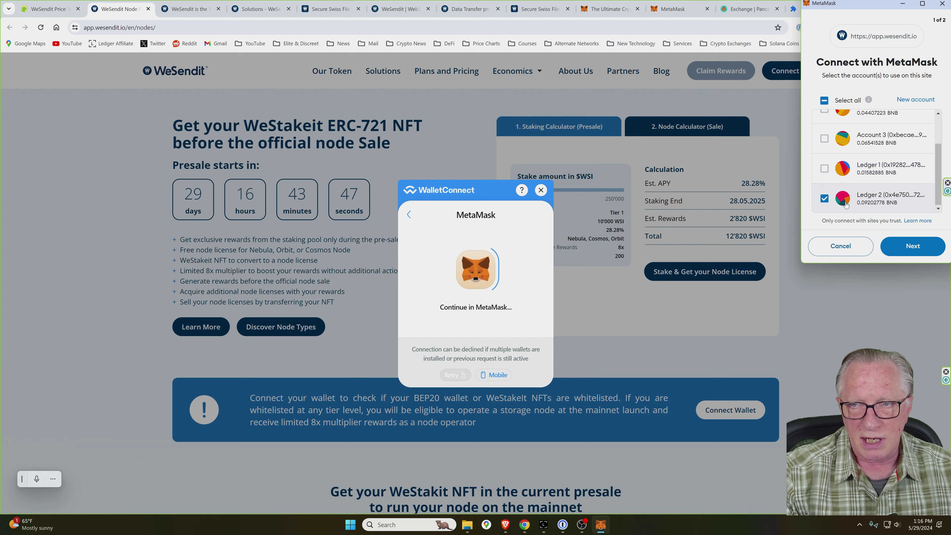
pyautogui.click(914, 249)
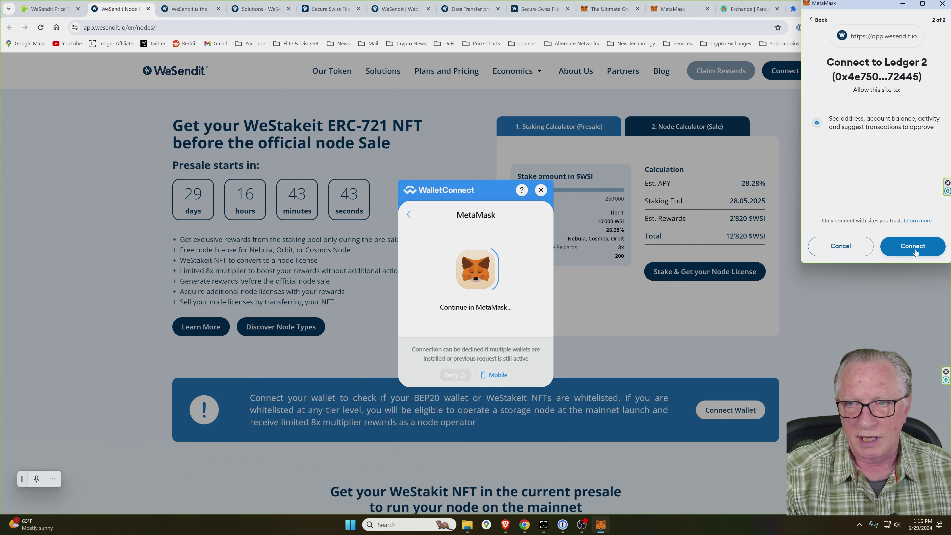
pyautogui.click(912, 246)
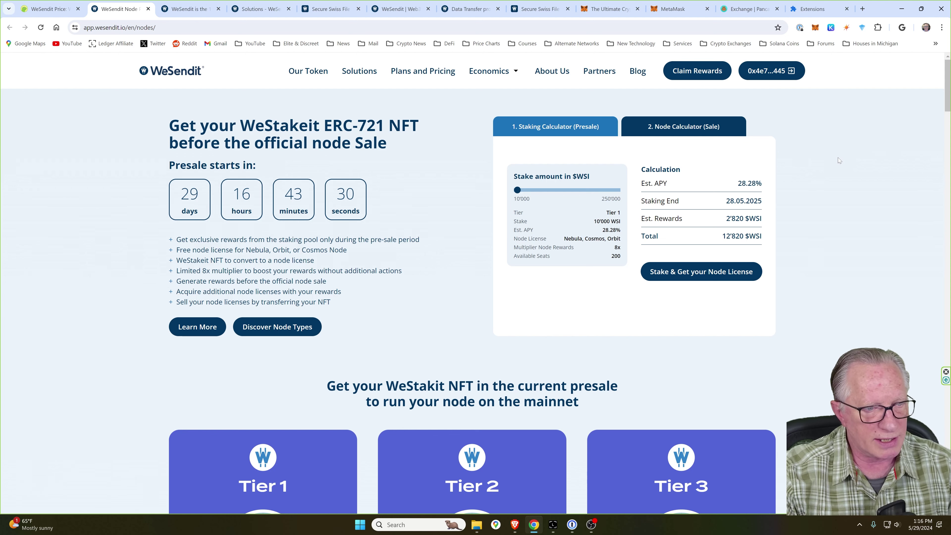
# Review the tier cards, then show the Web3 ranks page listing Minnow through Lobster holding tiers
pyautogui.scroll(-15, 818, 154)
pyautogui.scroll(9, 815, 156)
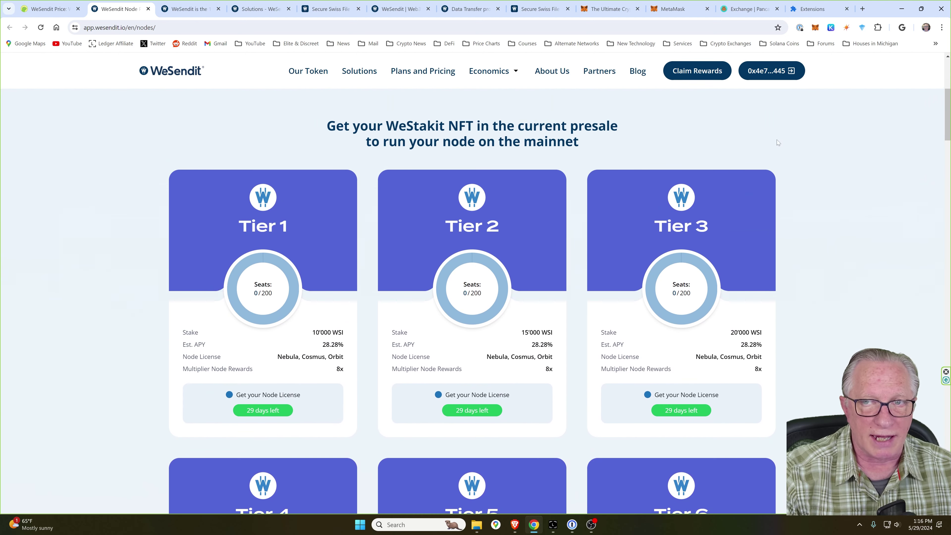
pyautogui.scroll(-1, 823, 164)
pyautogui.scroll(-2, 822, 165)
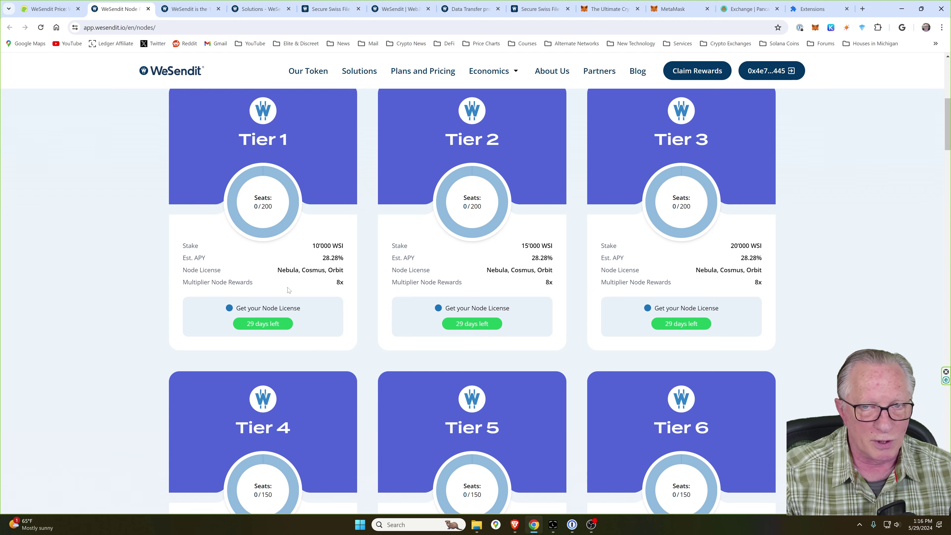
pyautogui.scroll(-3, 307, 295)
pyautogui.scroll(8, 437, 195)
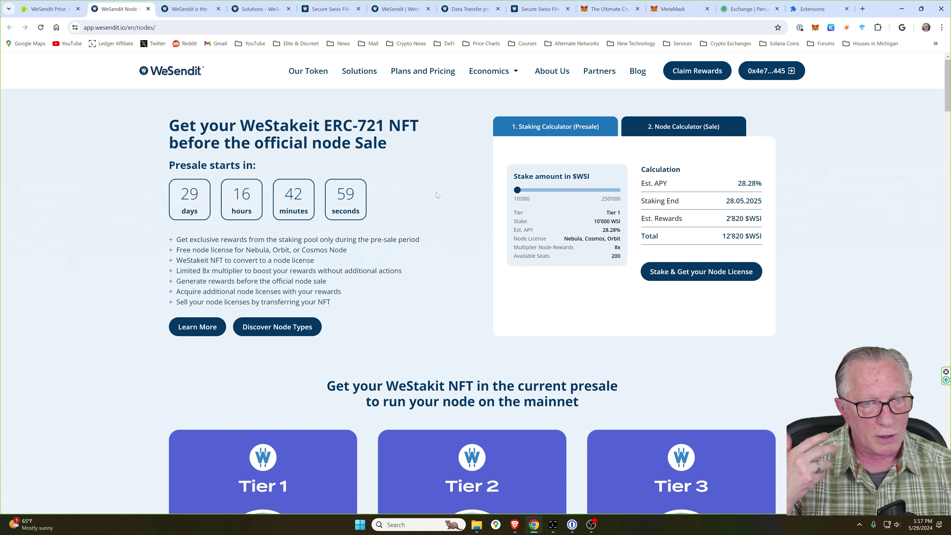
pyautogui.click(332, 9)
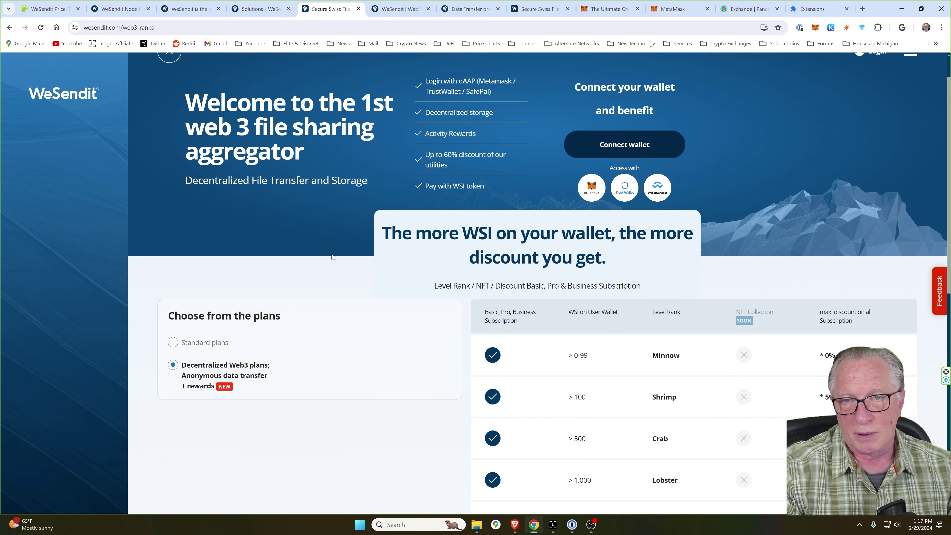
# Return to the WeSendit node presale page, its countdown at 29 days, 16 hours, 40 minutes
pyautogui.scroll(1, 319, 296)
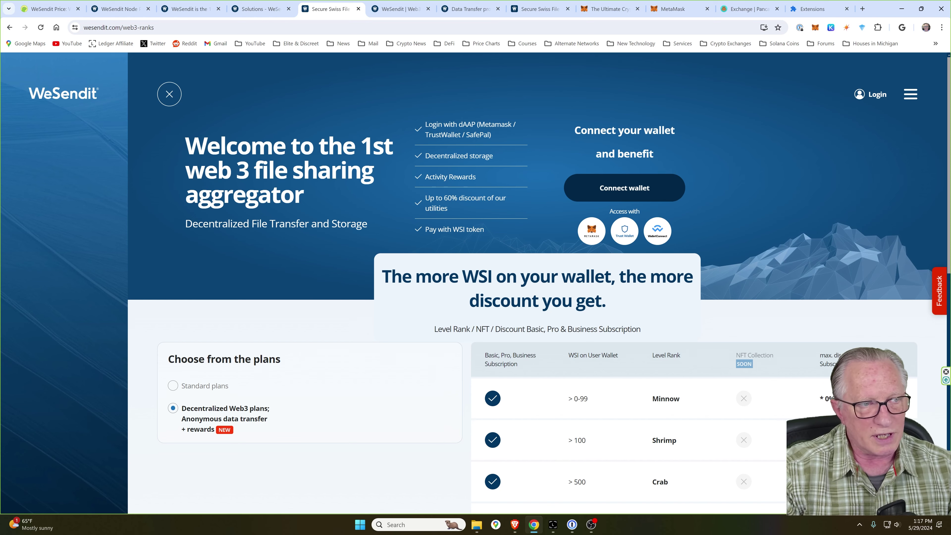
pyautogui.click(119, 9)
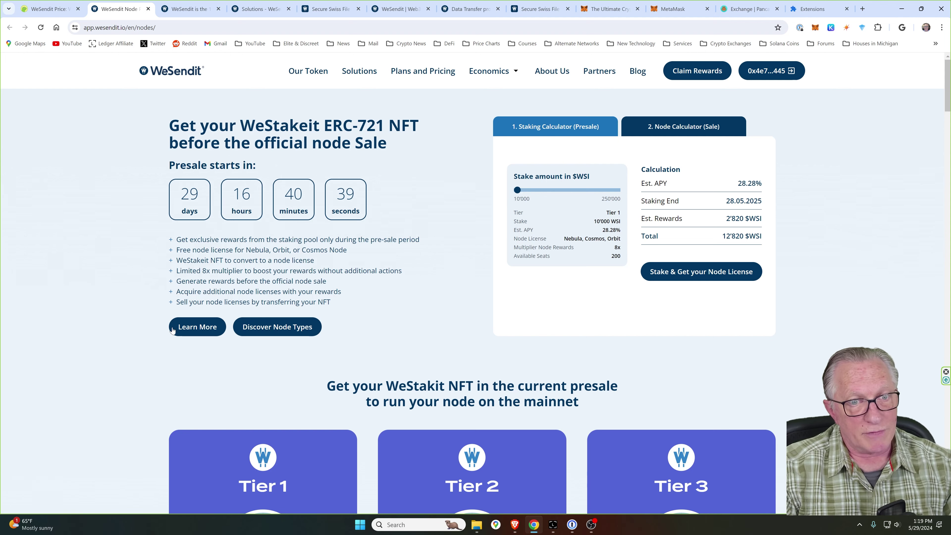
# Open the WeSendit documentation overview, then return to the presale page and open About Us
pyautogui.click(201, 335)
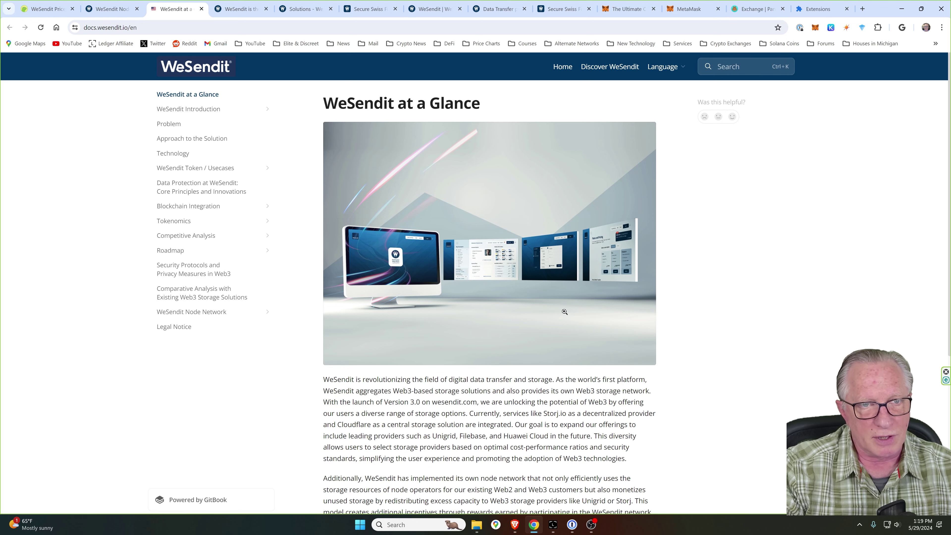
pyautogui.hotkey('ctrl', 'shift', 'Tab')
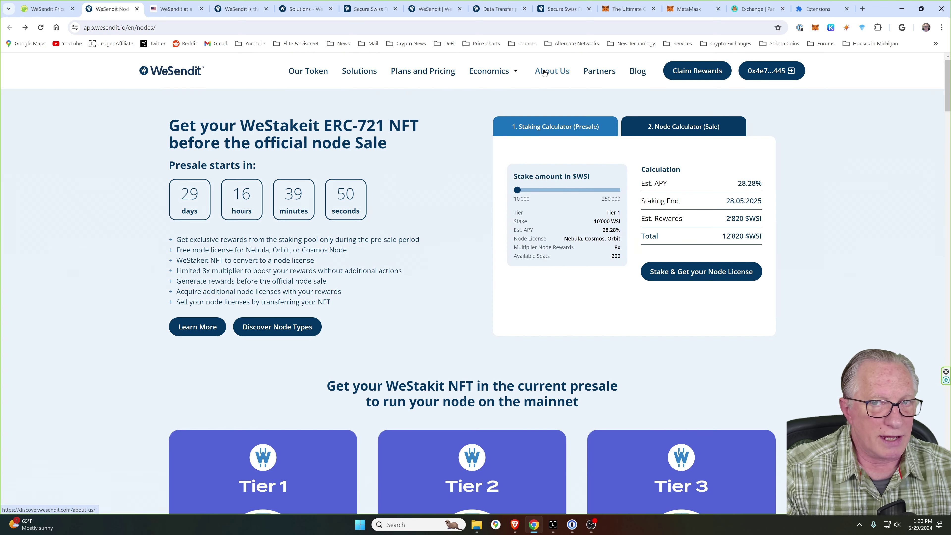
pyautogui.click(551, 74)
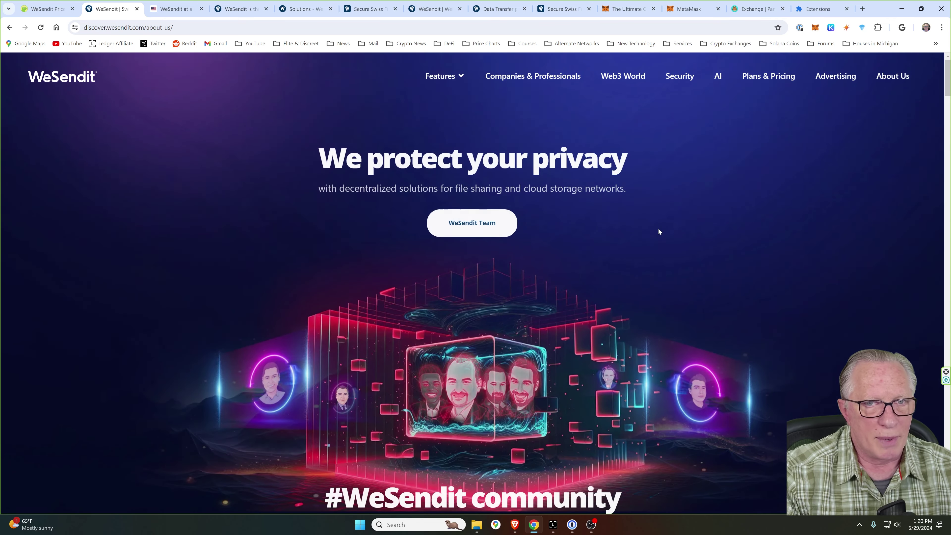
# Scroll to the About Us footer and open WeSendit's X (Twitter) profile
pyautogui.scroll(-10, 752, 248)
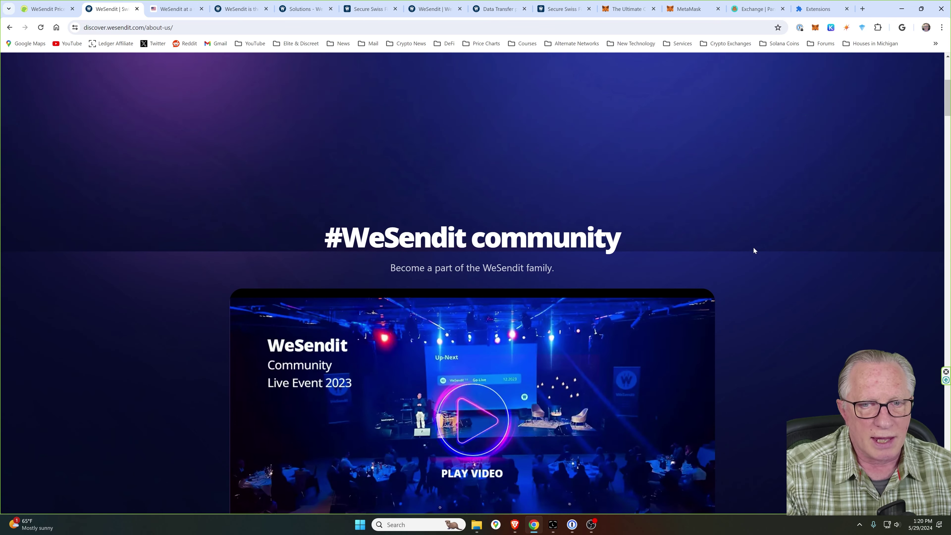
pyautogui.scroll(-15, 761, 249)
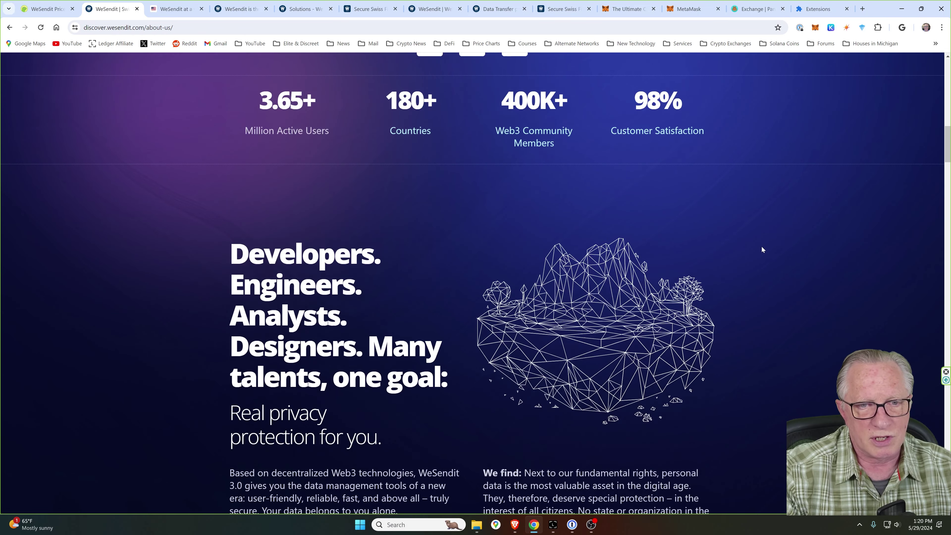
pyautogui.scroll(-15, 771, 292)
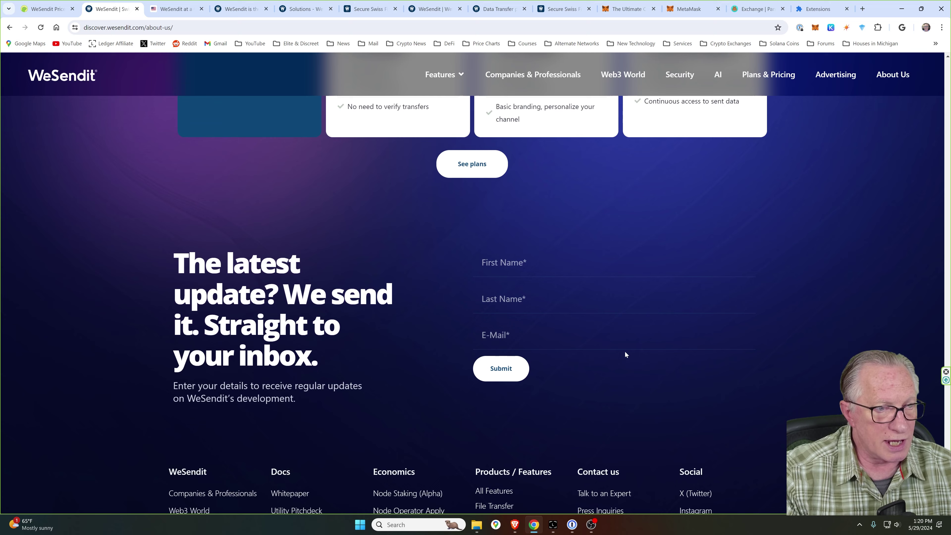
pyautogui.scroll(-5, 749, 343)
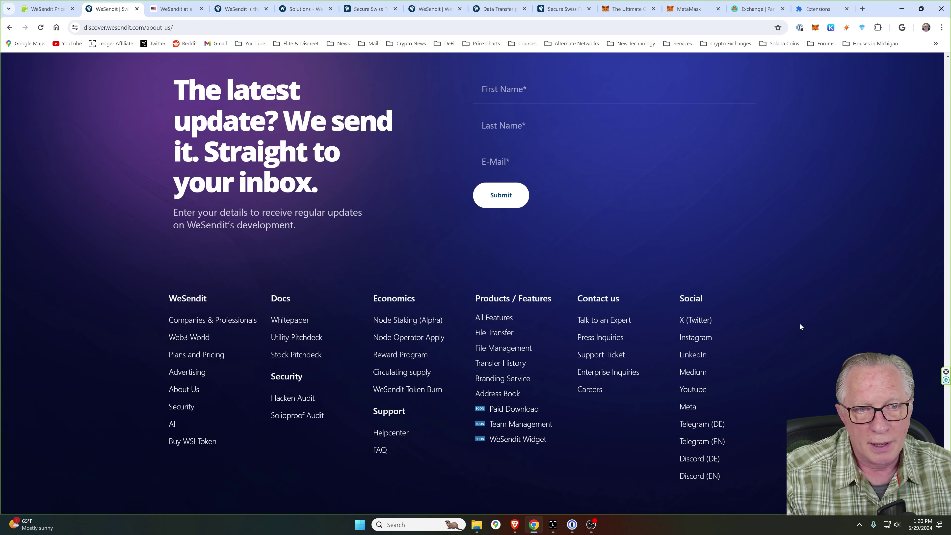
pyautogui.click(799, 324)
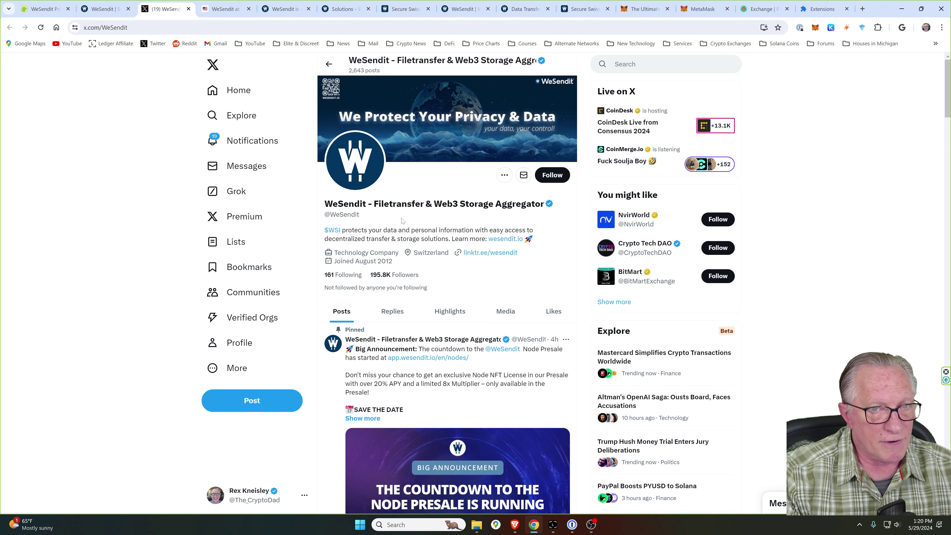
# Scroll WeSendit's X profile down to the pinned Big Announcement post about the node presale countdown
pyautogui.scroll(-4, 412, 274)
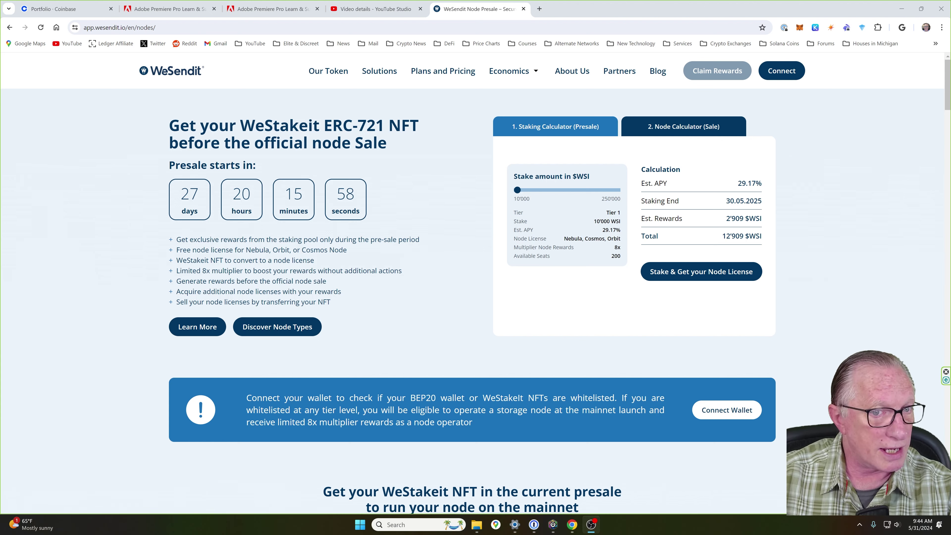
# Highlight the 'Limited 8x' multiplier benefit, then scroll down to the hardware requirements section
pyautogui.moveTo(176, 270); pyautogui.dragTo(210, 271)
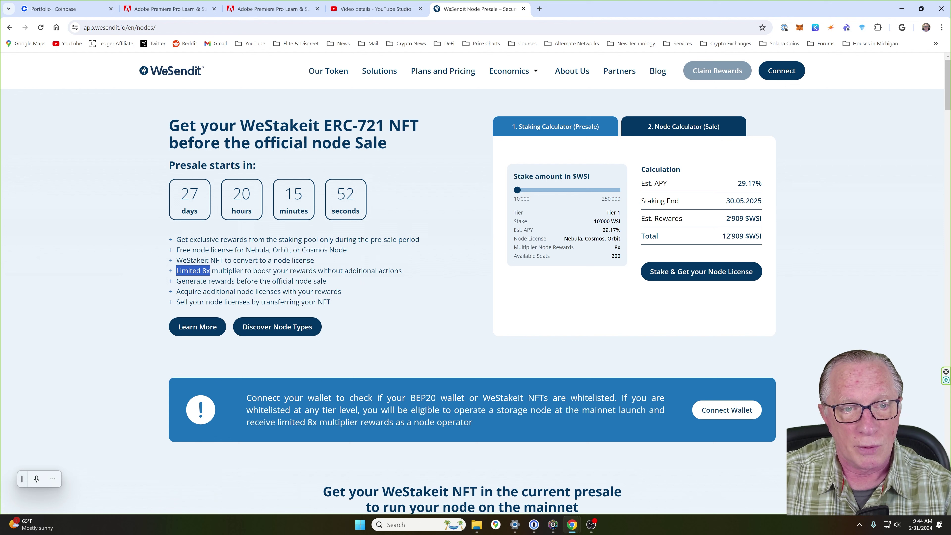
pyautogui.click(378, 283)
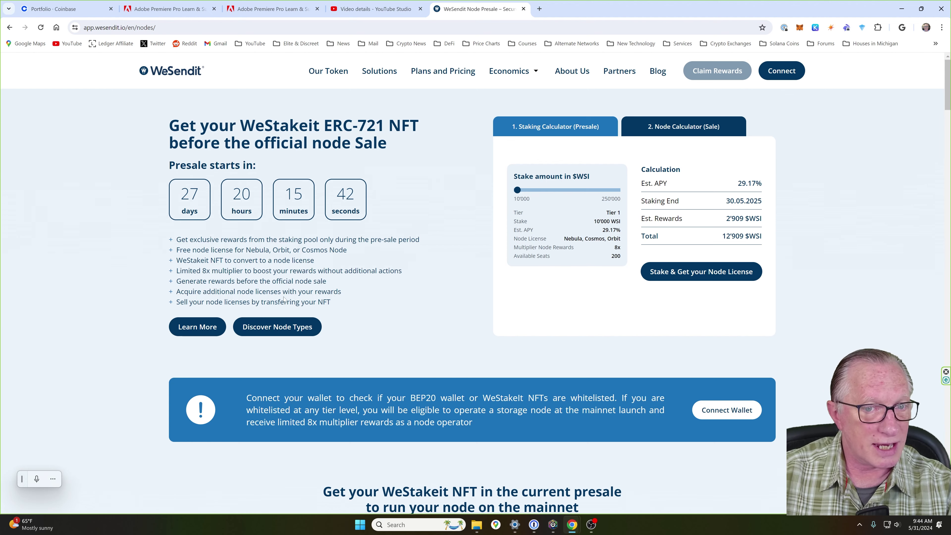
pyautogui.moveTo(948, 92); pyautogui.dragTo(949, 359)
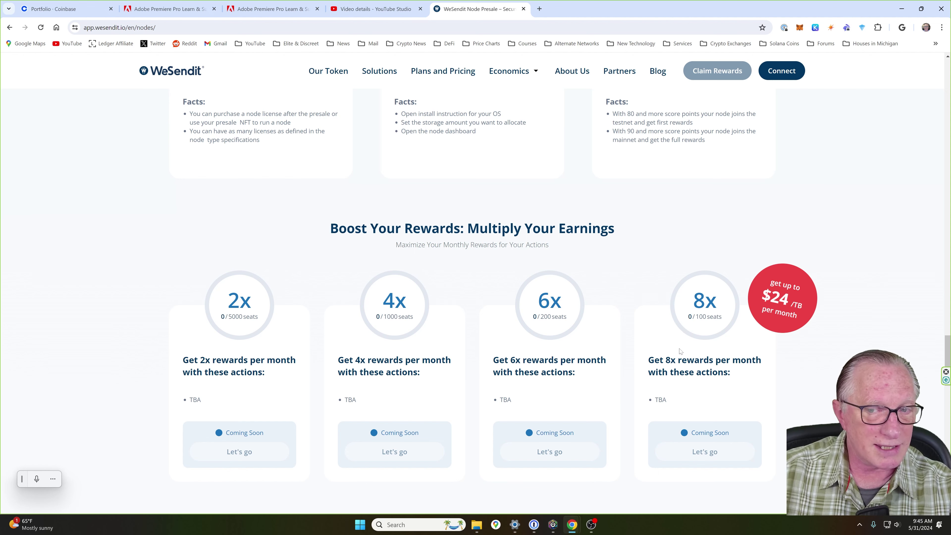
pyautogui.scroll(-1, 475, 277)
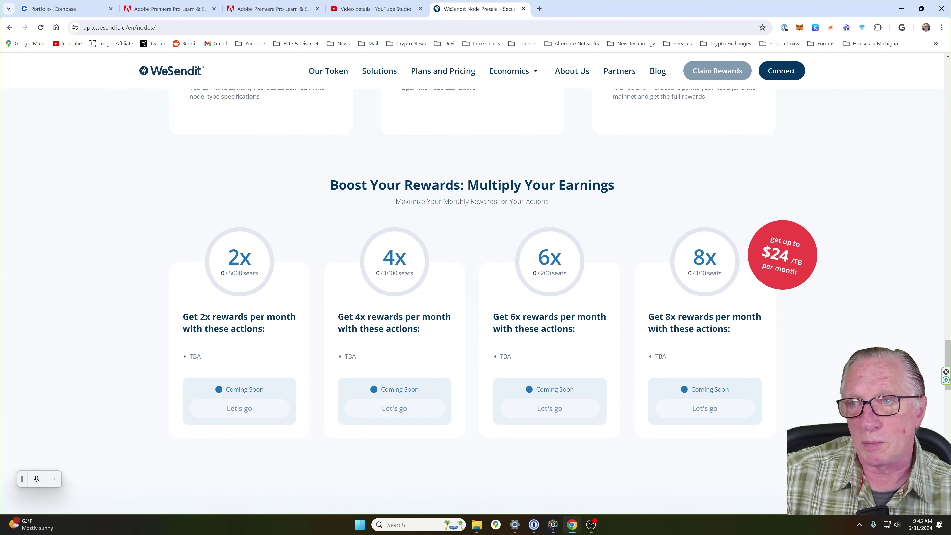
pyautogui.scroll(1, 476, 277)
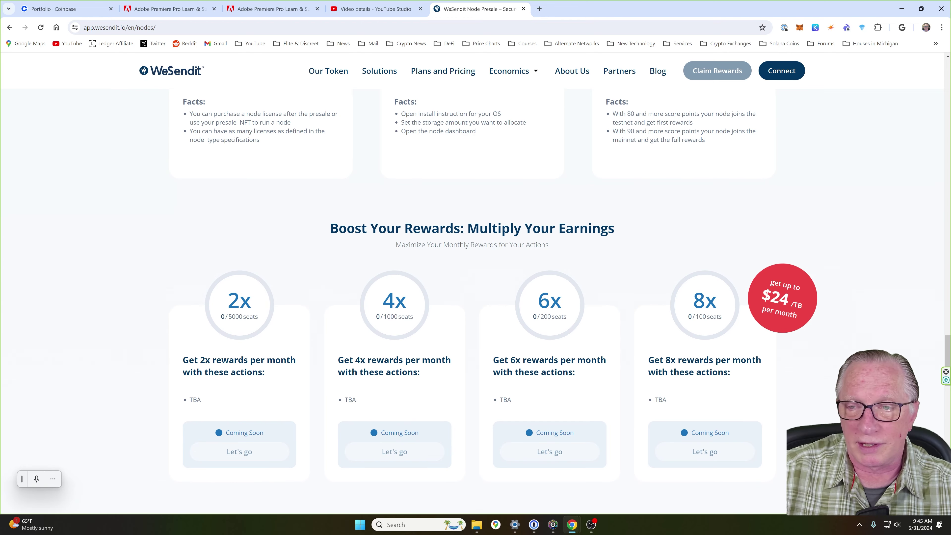
# Scroll to the hardware requirements: 2 cores, 8 GB RAM, up to $24/TB versus Filecoin's $2.50
pyautogui.scroll(-10, 796, 230)
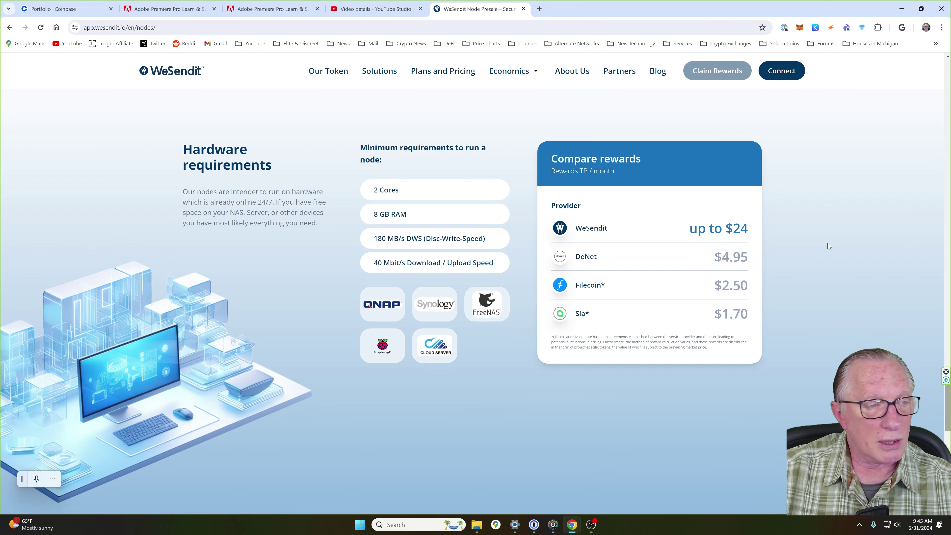